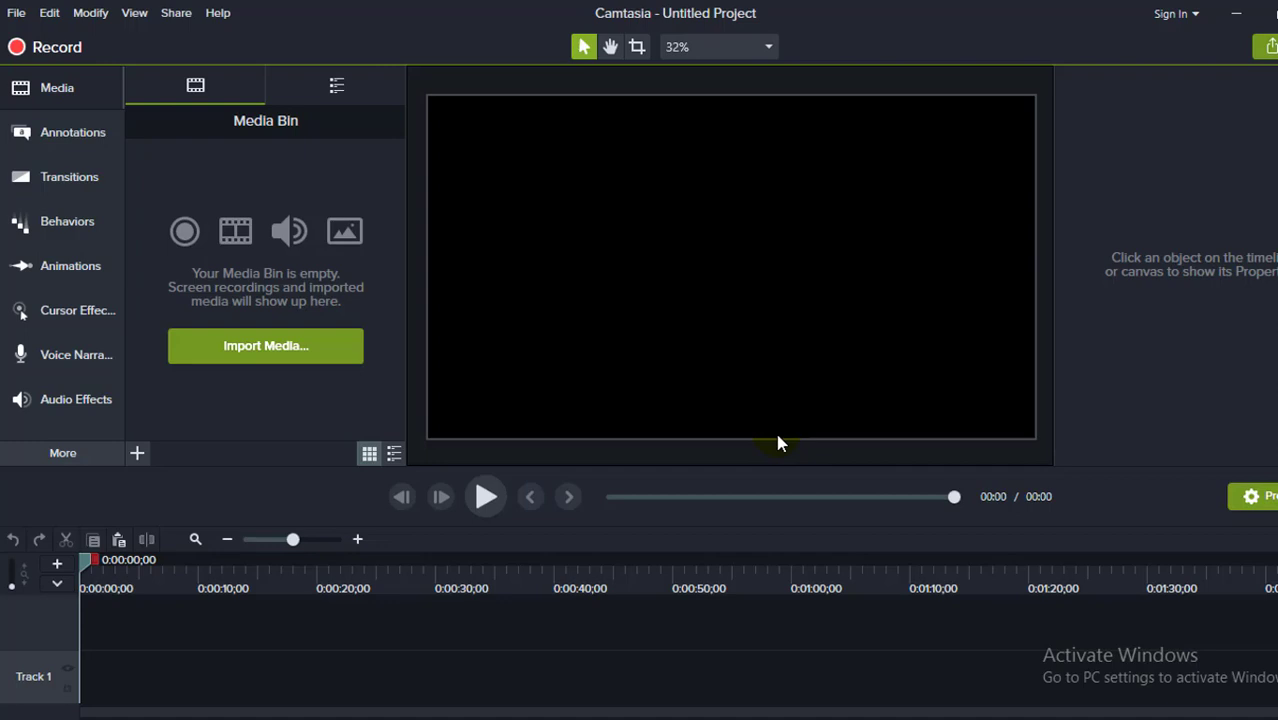
- Move the Rec 02-15-20 3 clip along Track 1 so it starts at the playhead at 0:01:16;16
click(580, 47)
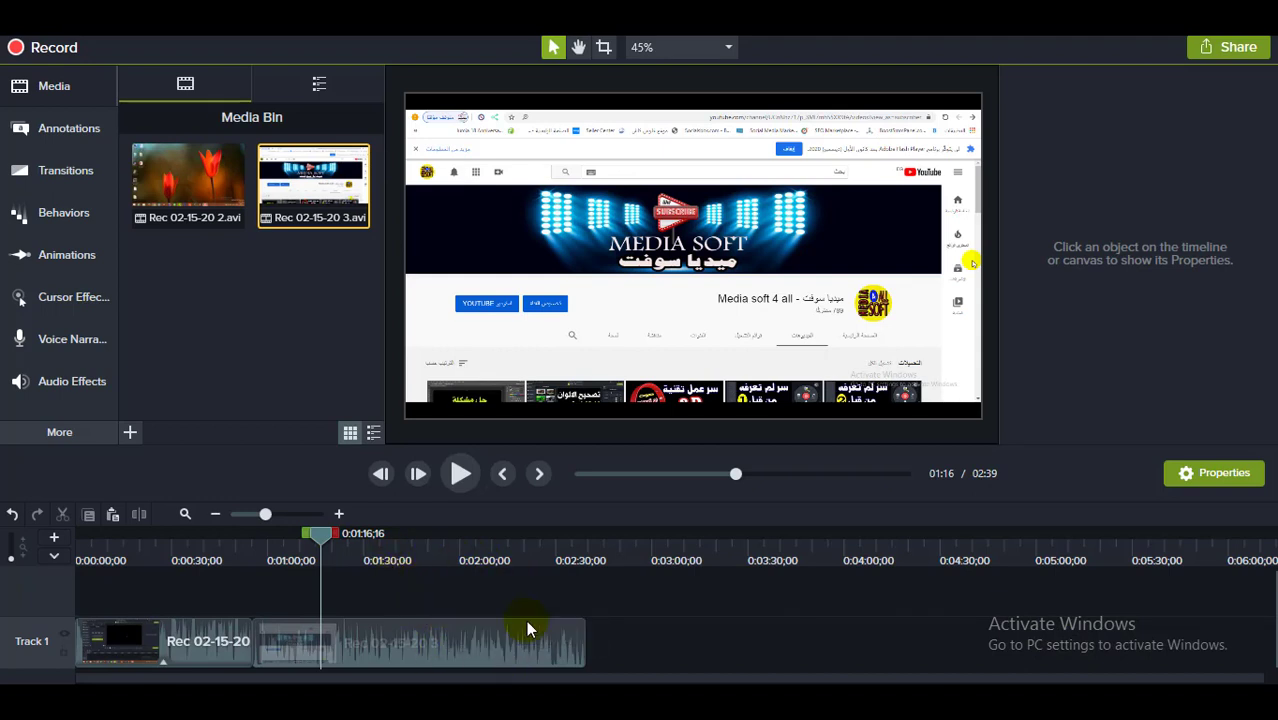
drag(395, 646, 458, 634)
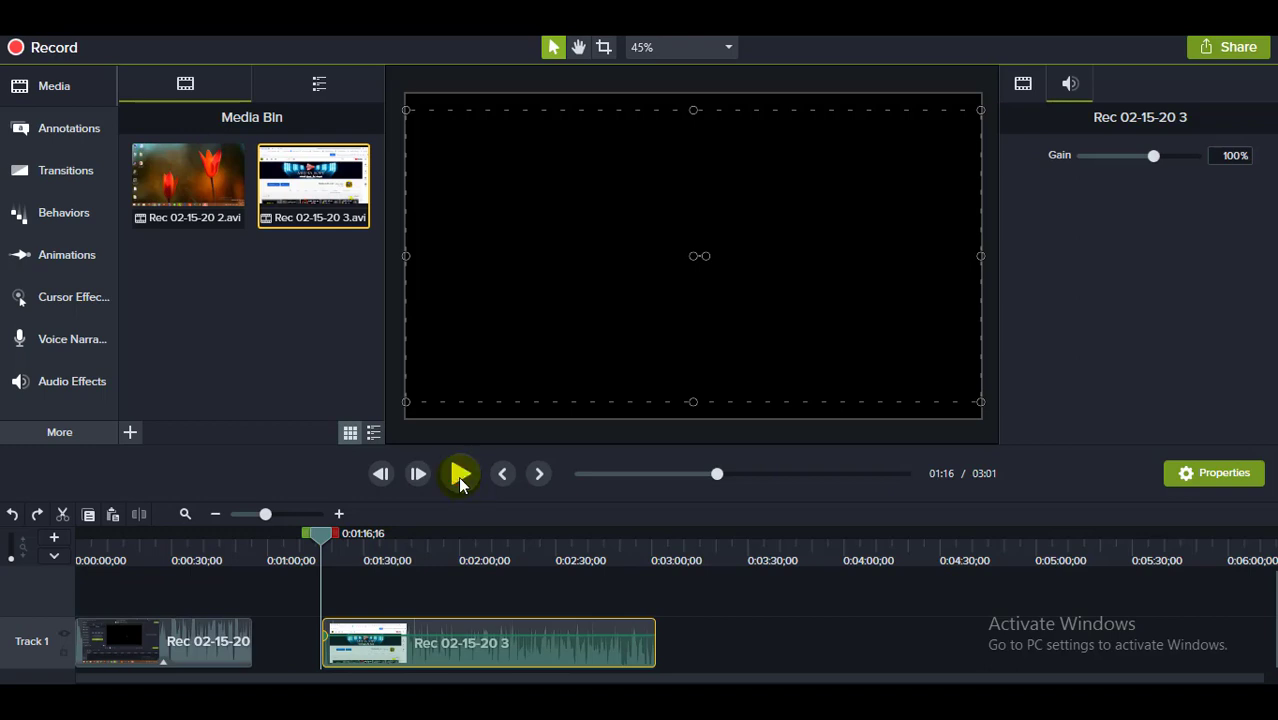
- Play the moved Rec 02-15-20 3 clip up to 0:01:57;12 and split it there
click(458, 476)
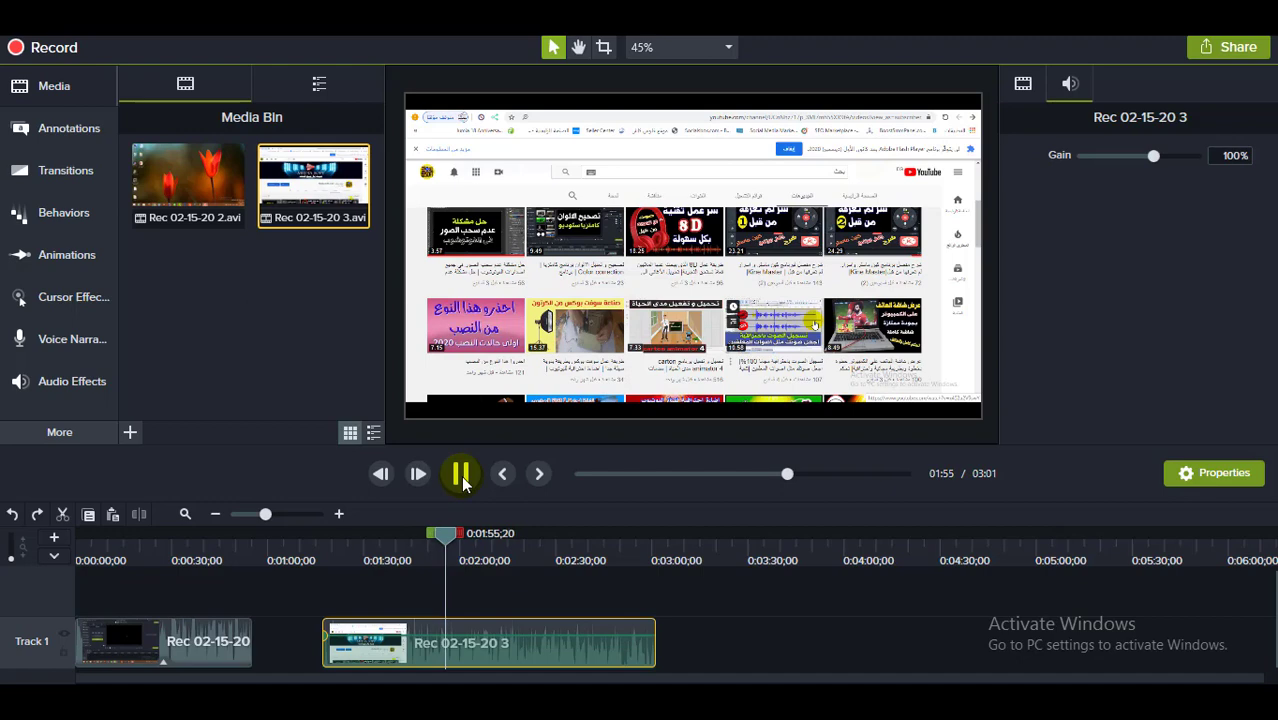
click(461, 475)
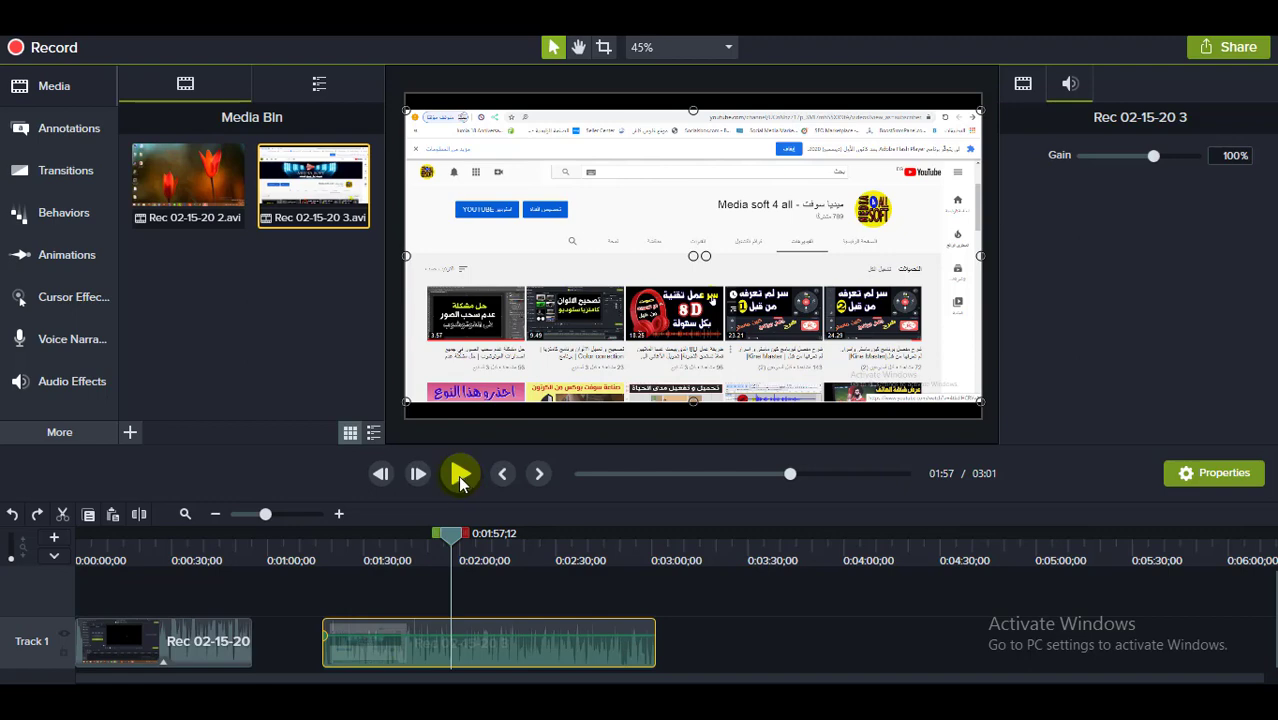
click(460, 474)
click(477, 652)
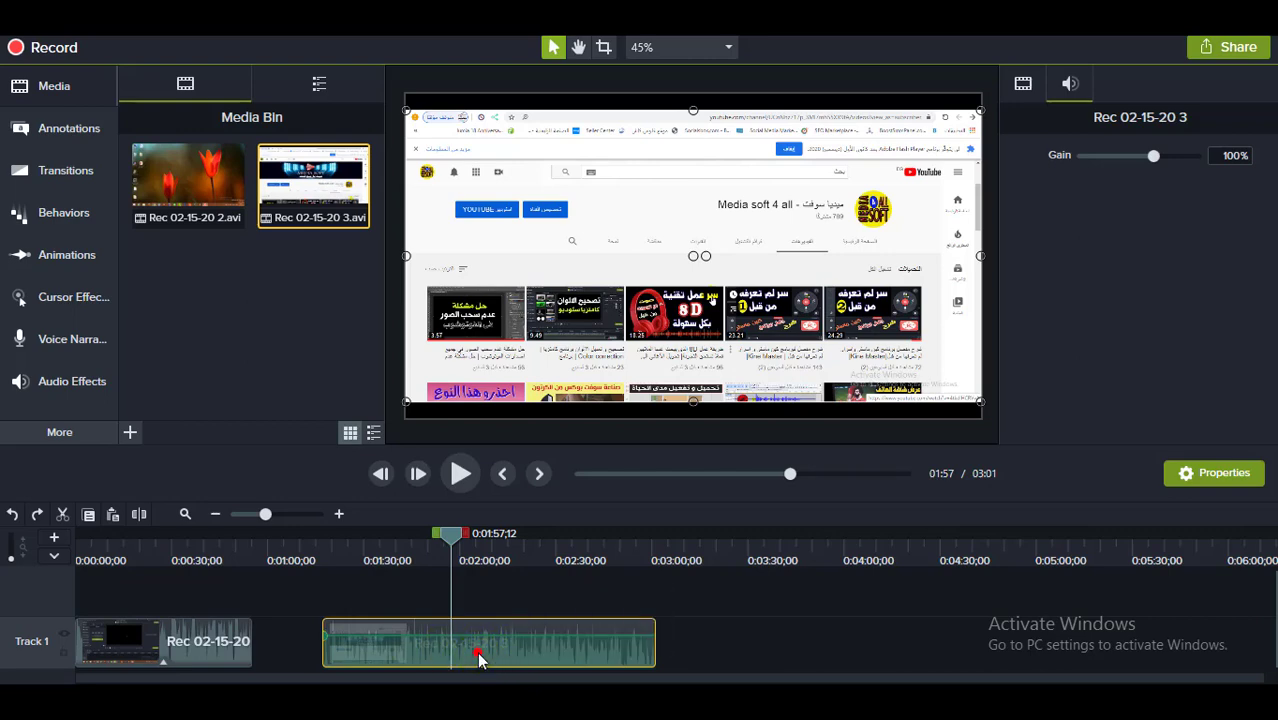
click(140, 514)
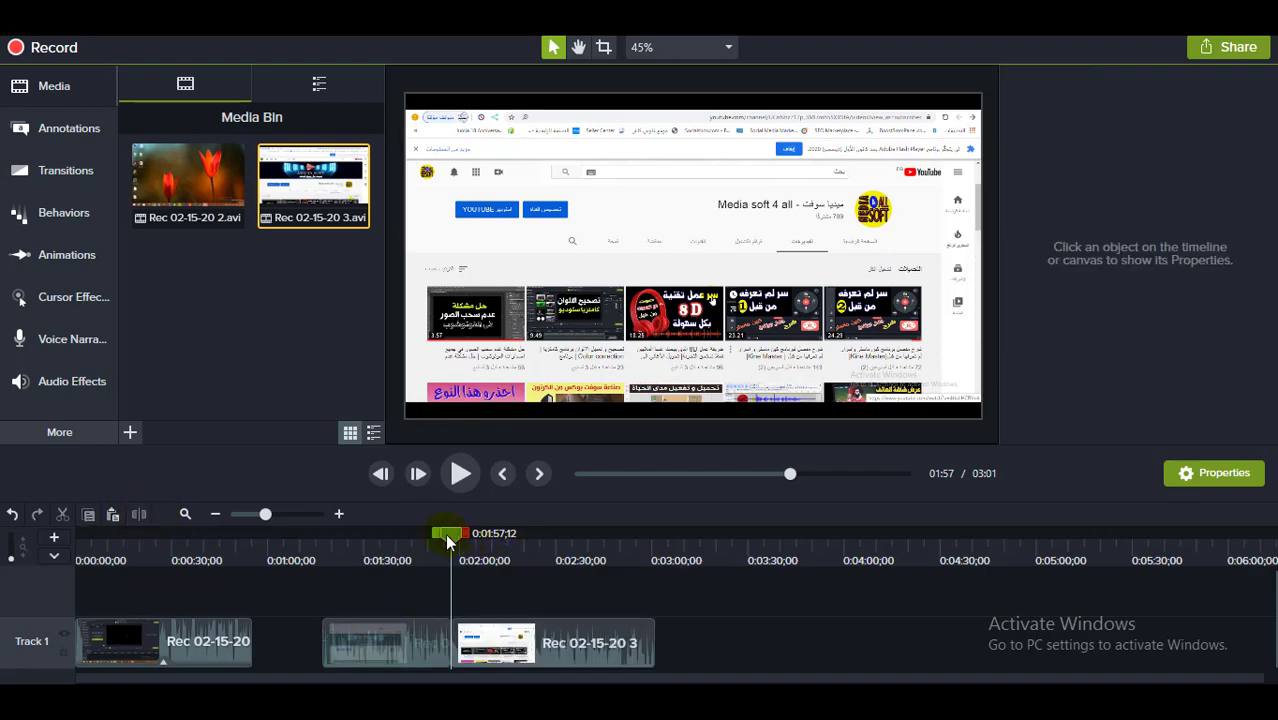
click(395, 654)
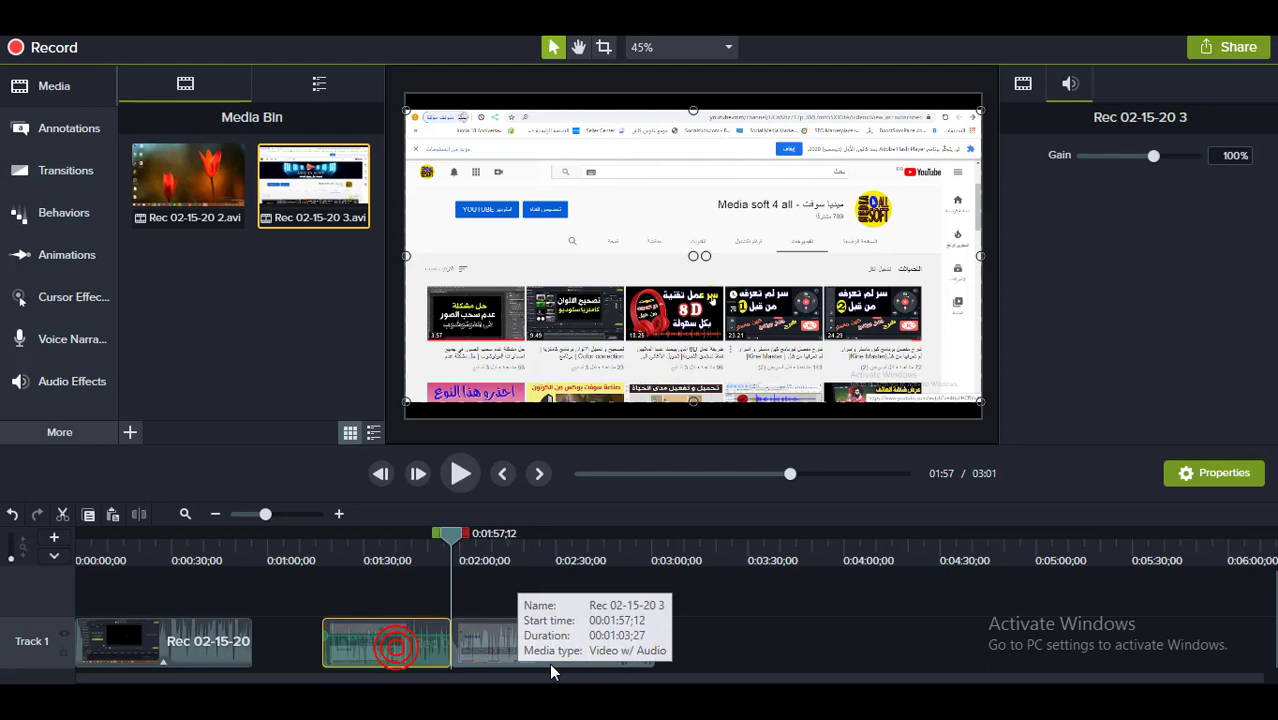
click(474, 643)
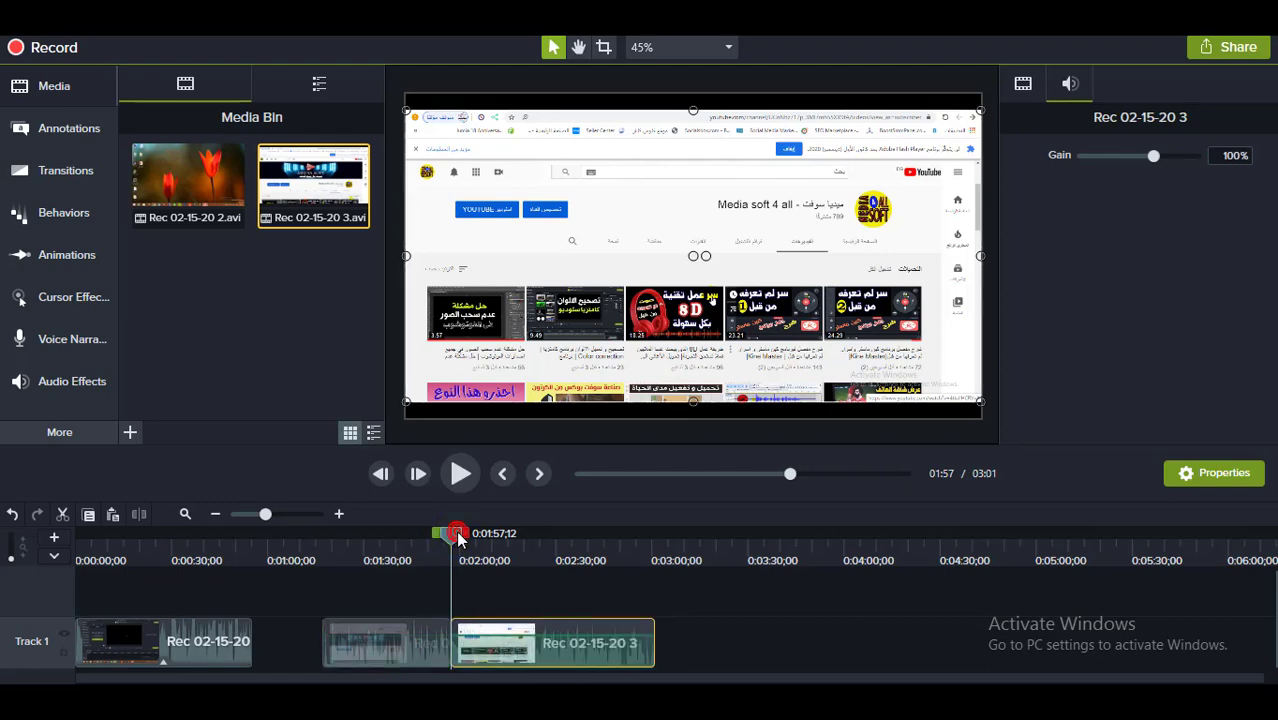
- Apply the Noise Removal audio effect to the first part of the split clip and play it from 0:01:20;07
drag(458, 540, 339, 542)
click(354, 640)
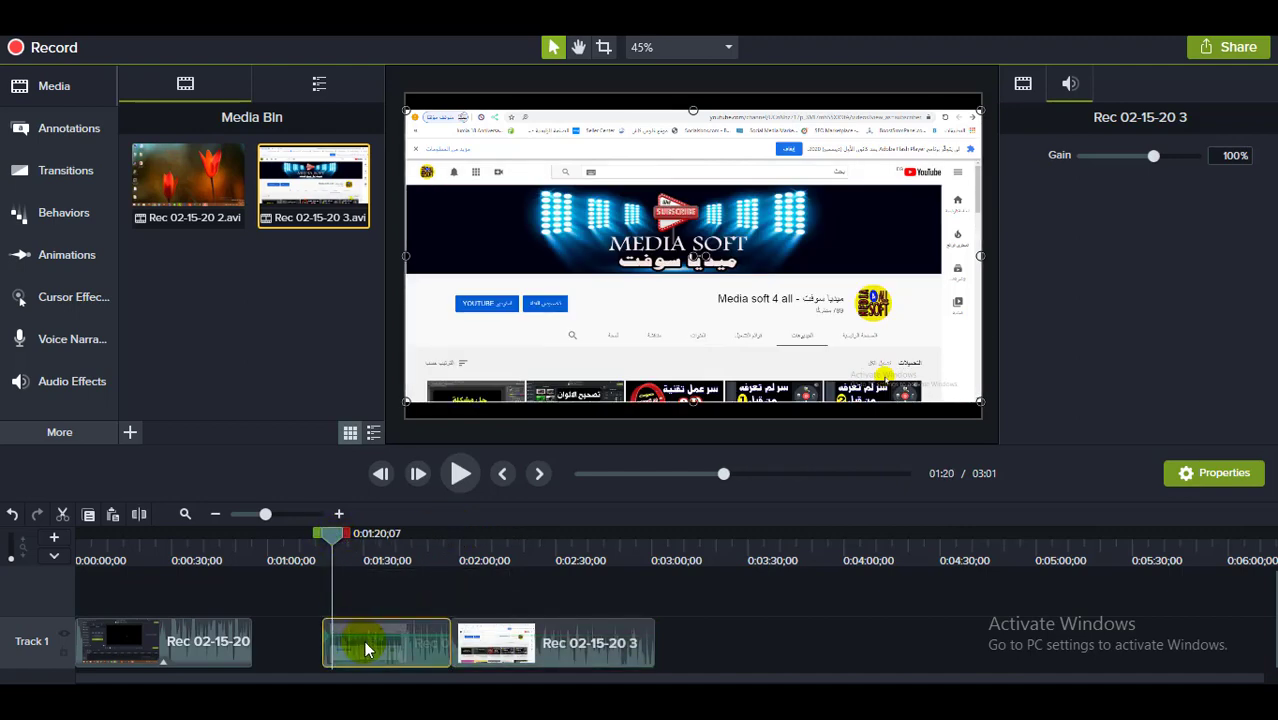
click(87, 389)
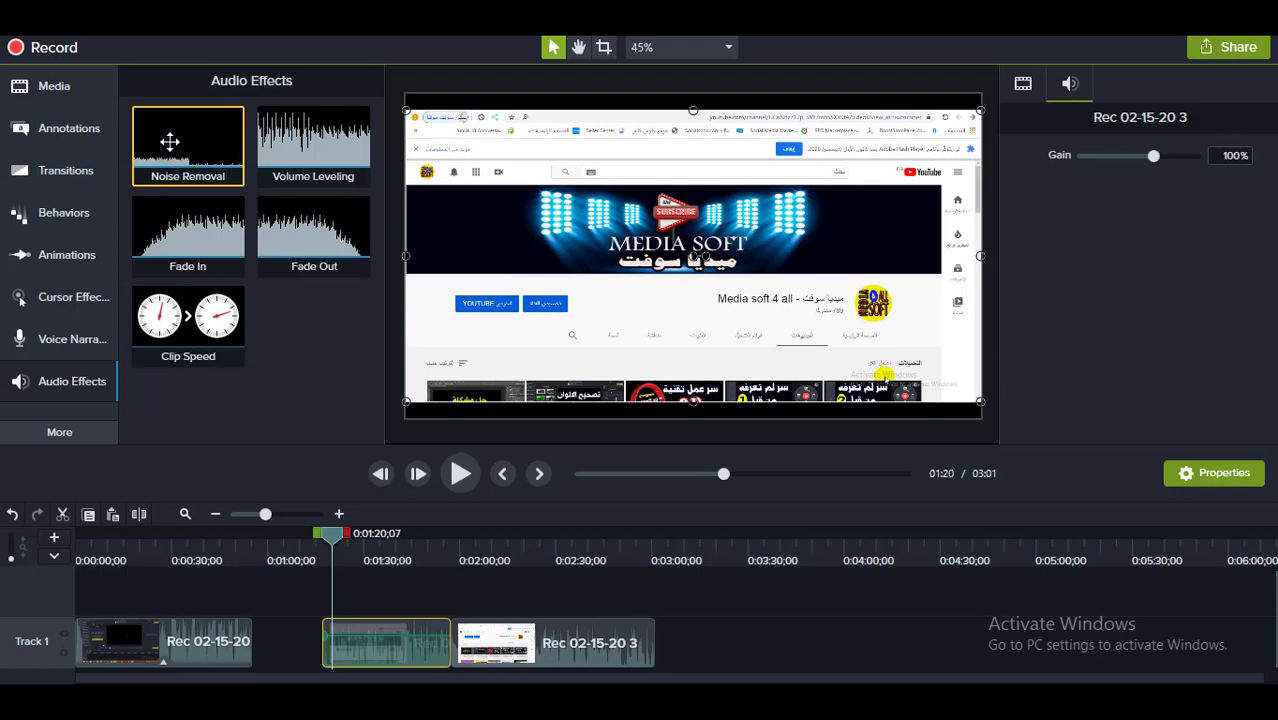
drag(188, 150, 340, 628)
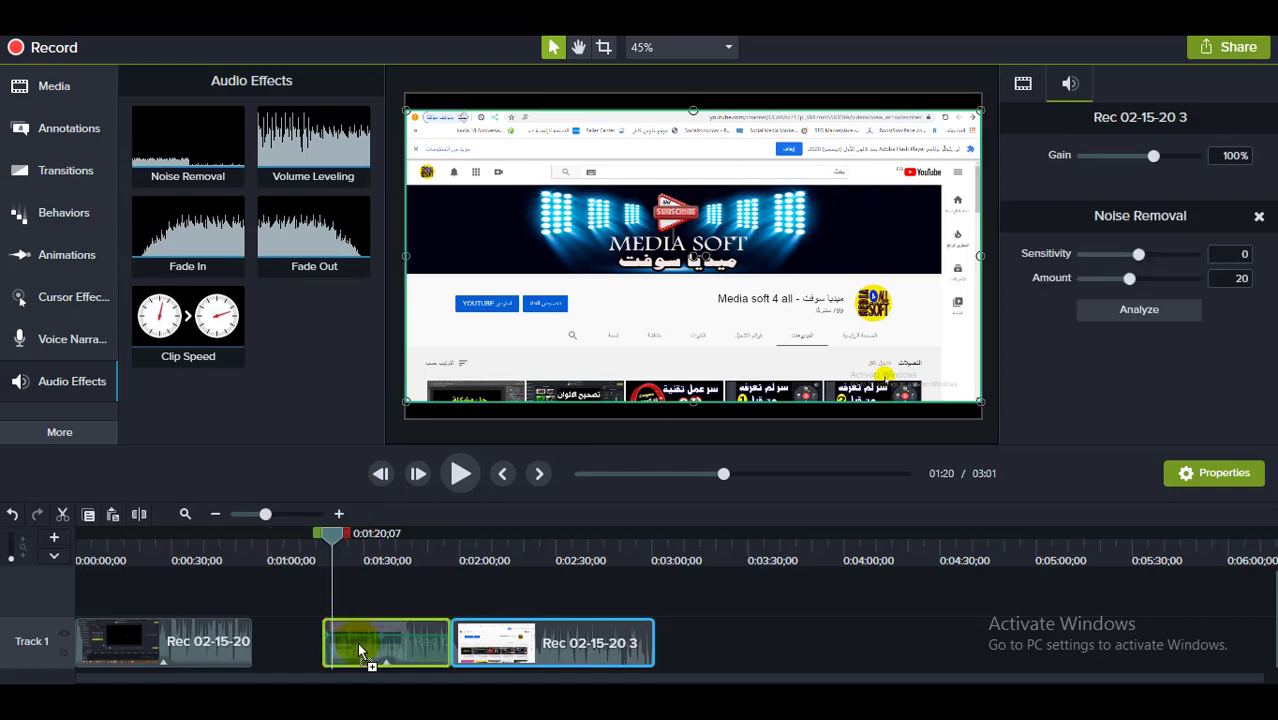
mouse_move(358, 648)
mouse_down()
mouse_move(312, 448)
mouse_move(380, 640)
mouse_up()
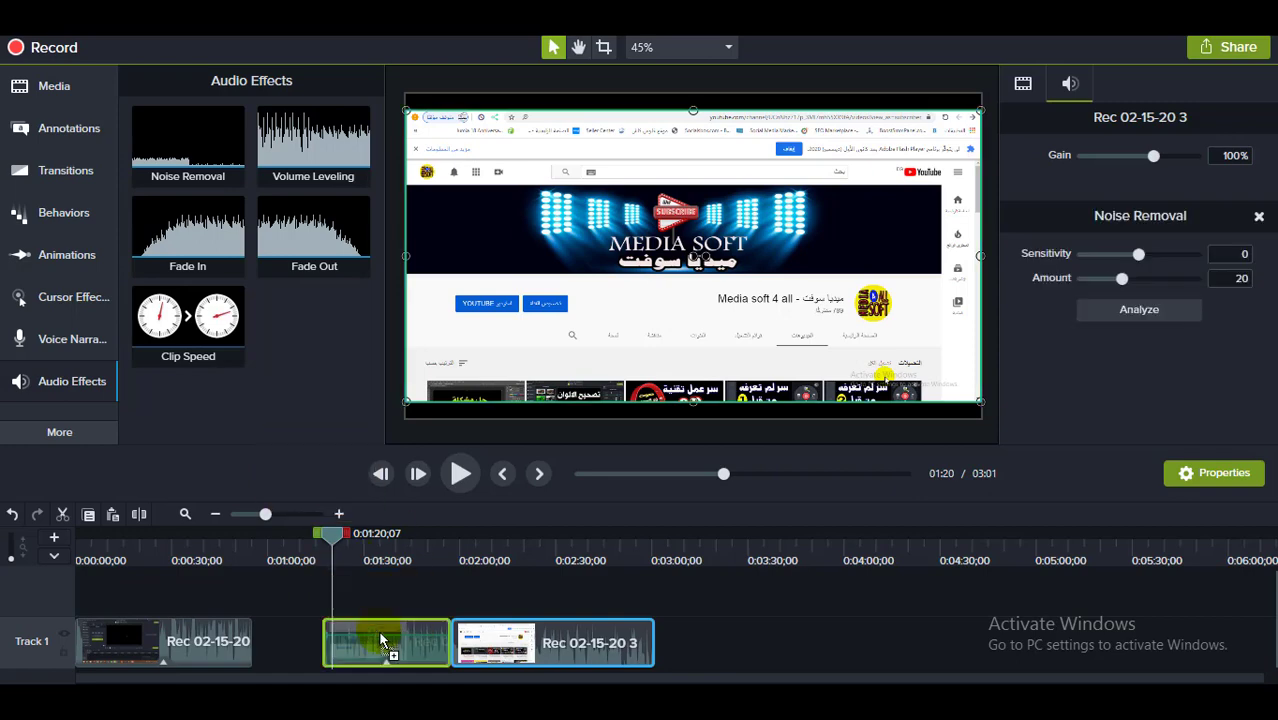
drag(378, 630, 382, 636)
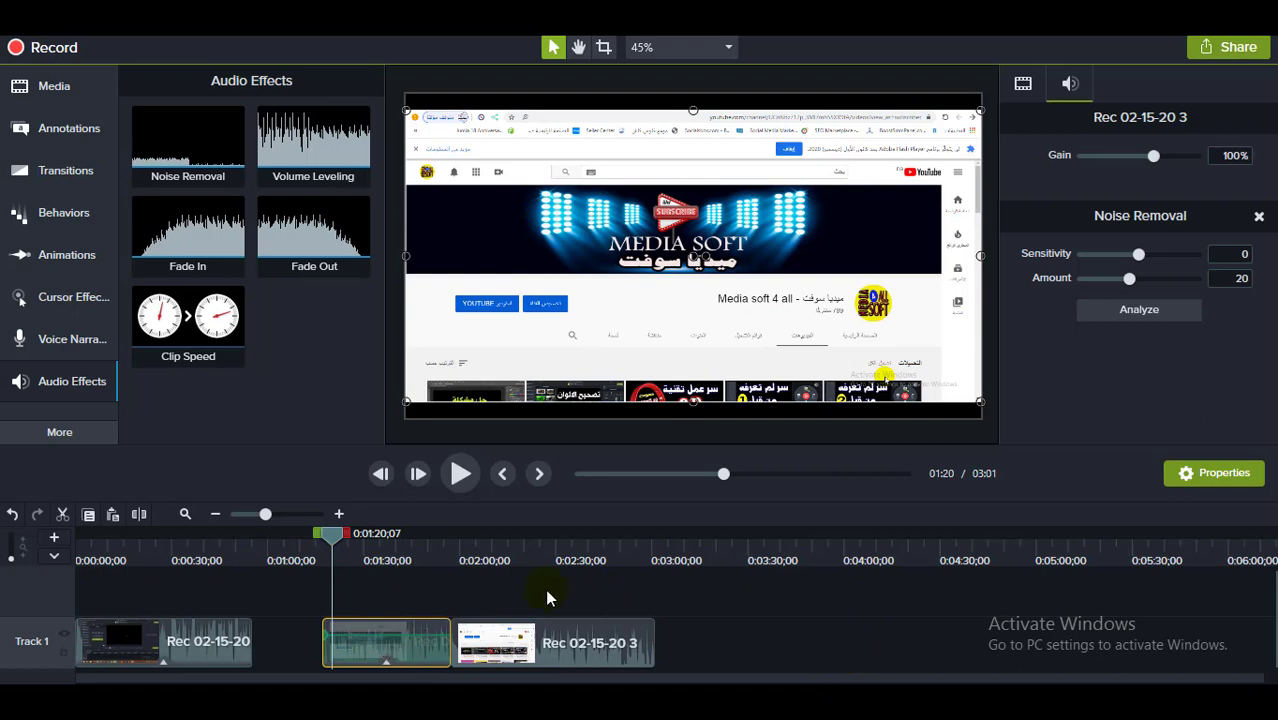
click(463, 476)
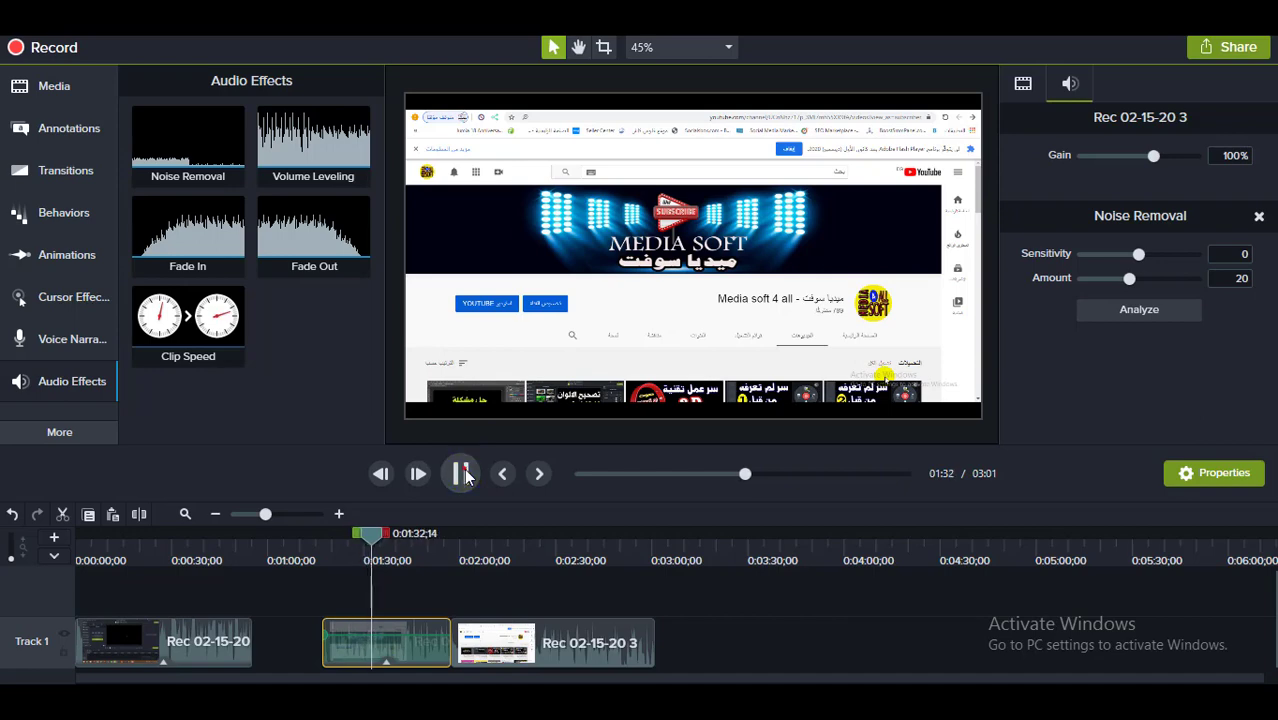
click(463, 475)
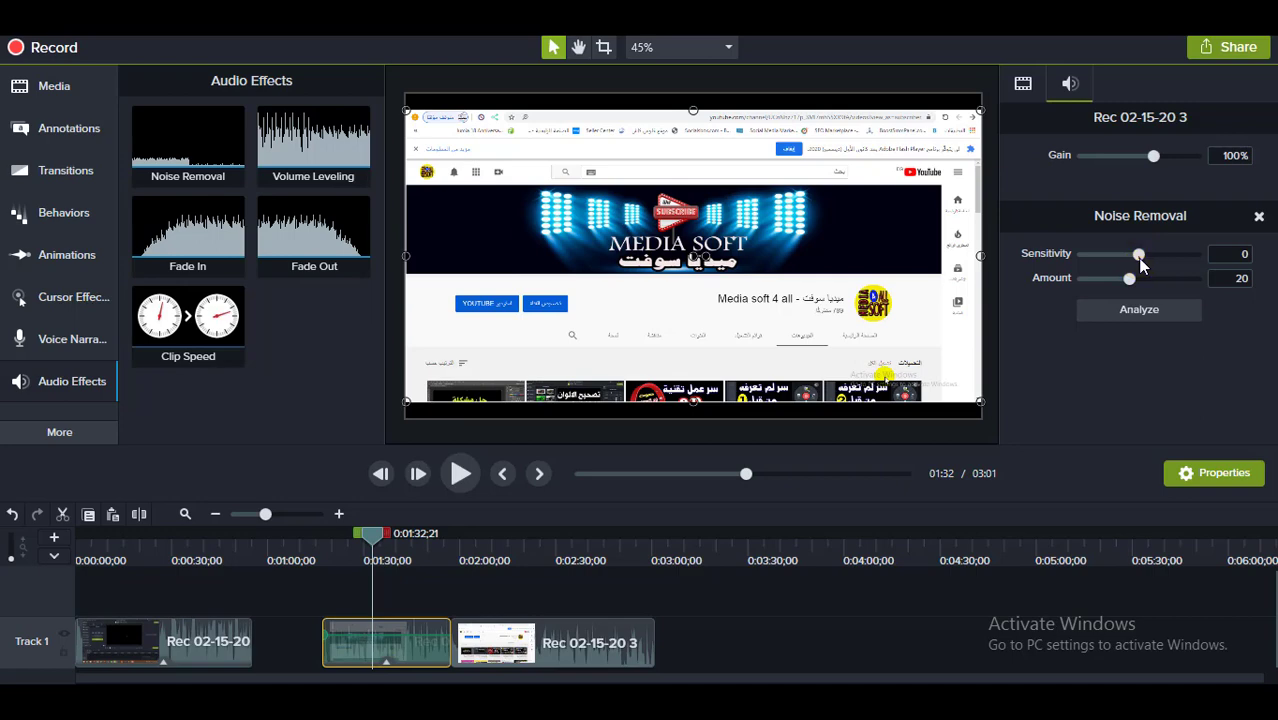
- Set the Noise Removal sensitivity to 5, run the noise analysis, and play the clip to hear the effect
drag(1139, 256, 1155, 258)
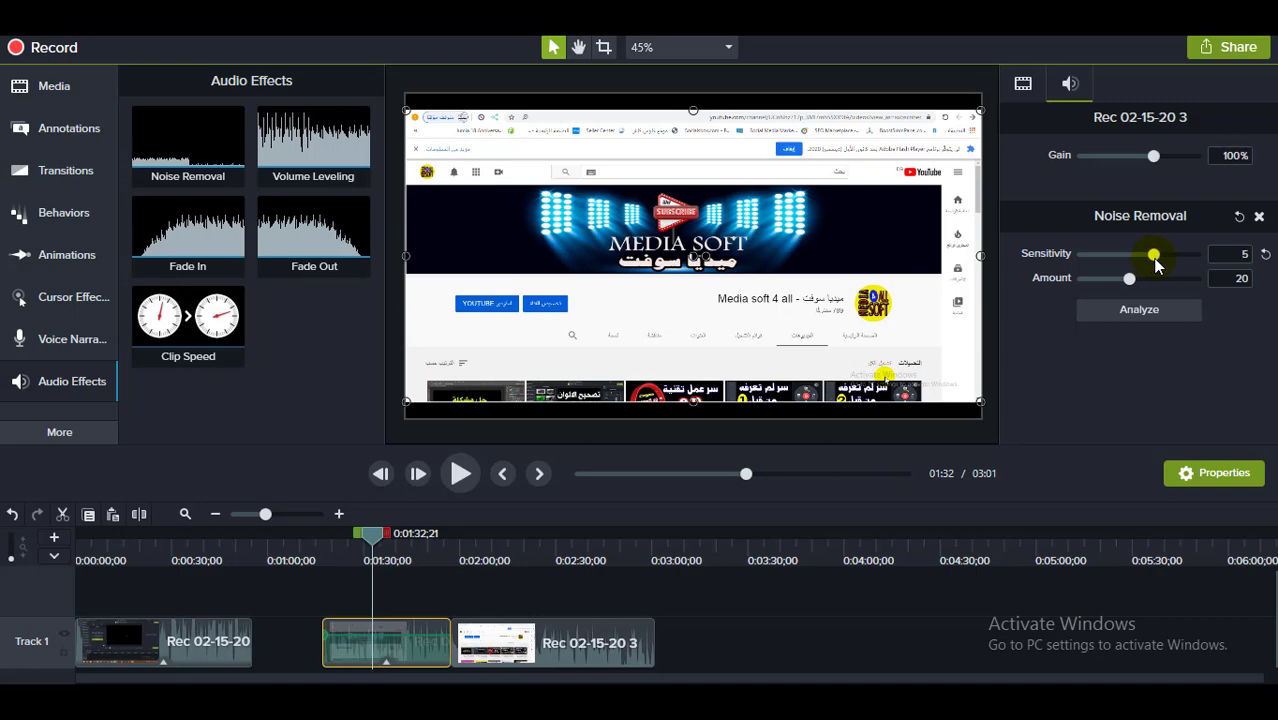
click(1124, 322)
click(462, 478)
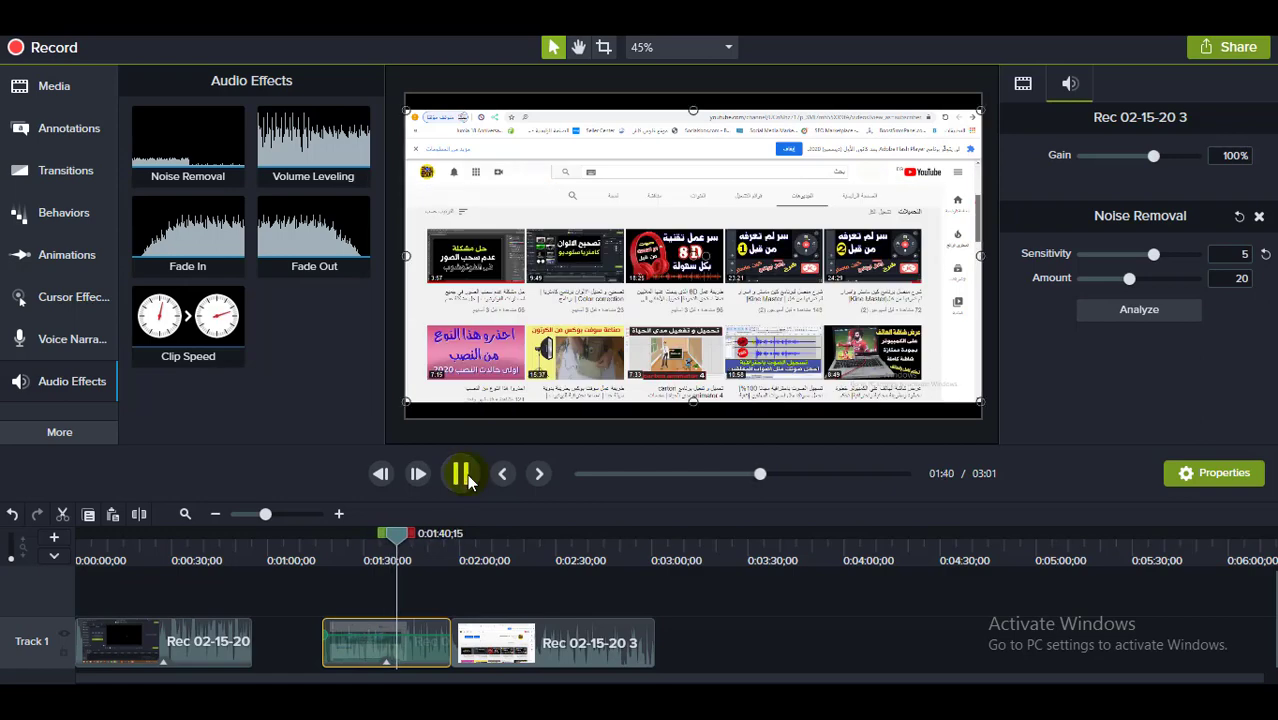
click(464, 477)
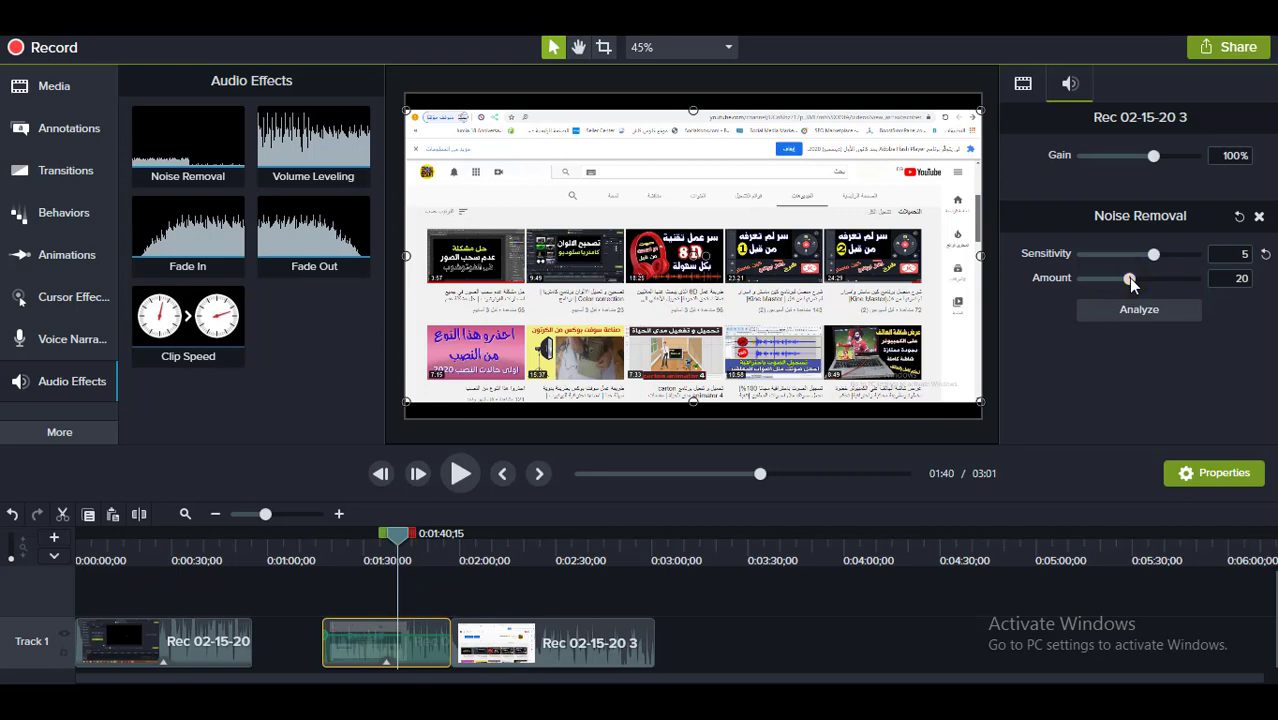
- Raise the Noise Removal amount to 30 and play the clip to hear the difference
drag(1130, 283, 1155, 285)
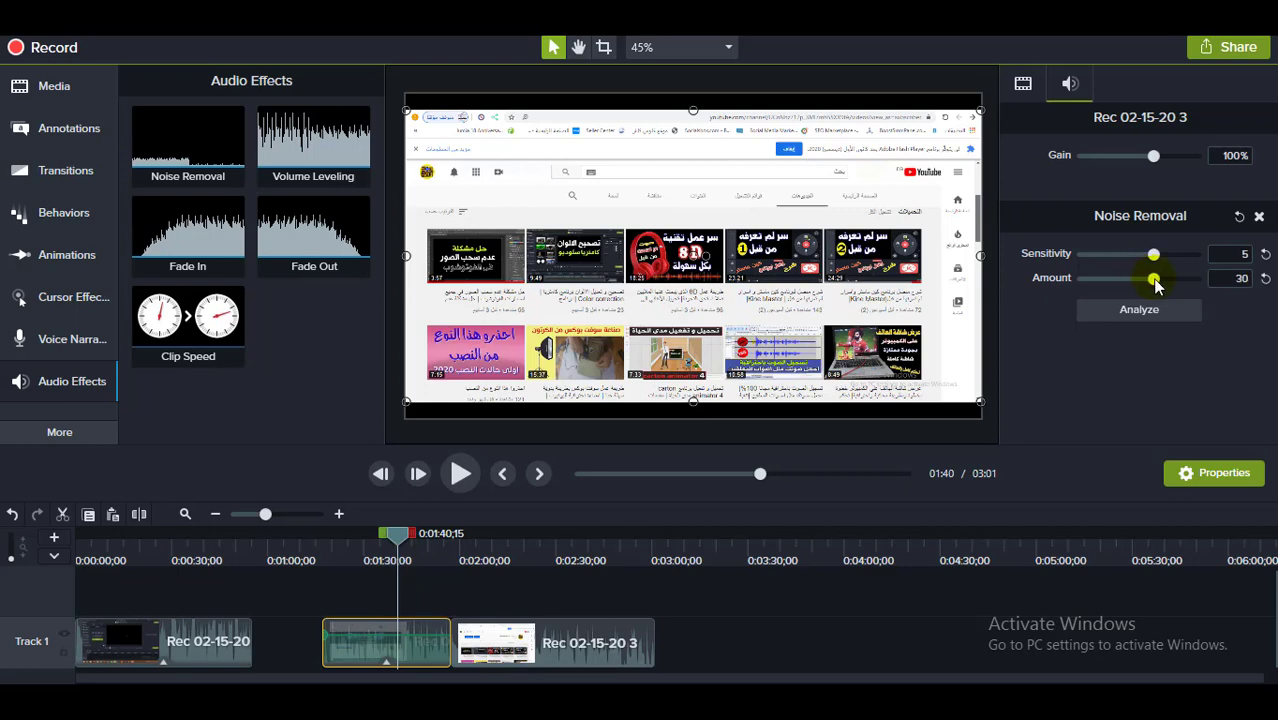
click(460, 475)
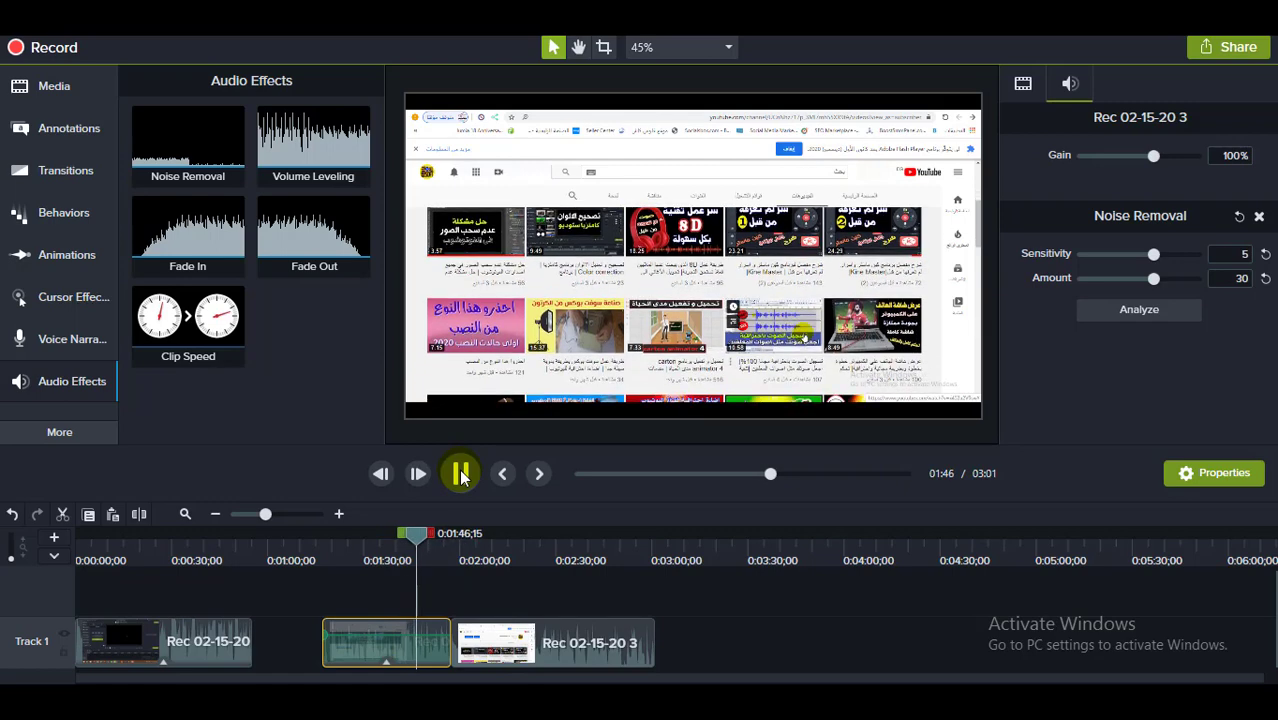
click(461, 474)
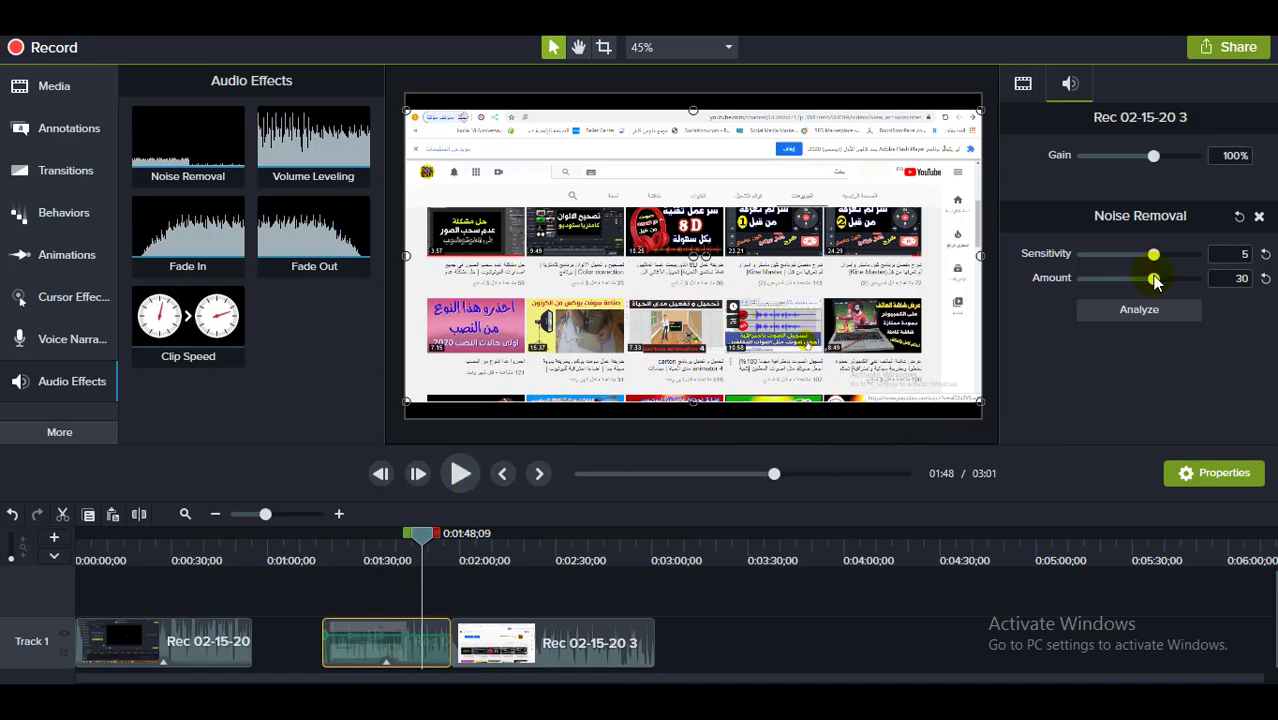
- Set the Noise Removal amount to 10 and sensitivity to -19, and play the clip to compare
drag(1154, 280, 1085, 256)
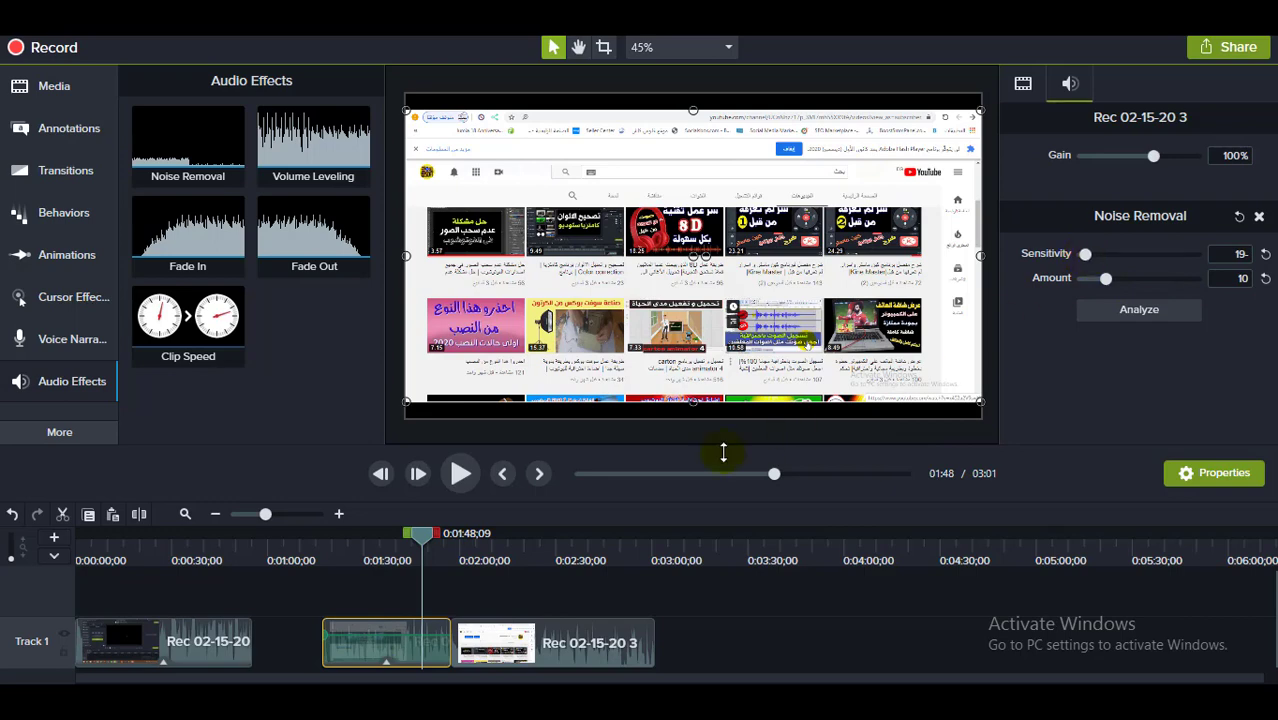
click(462, 476)
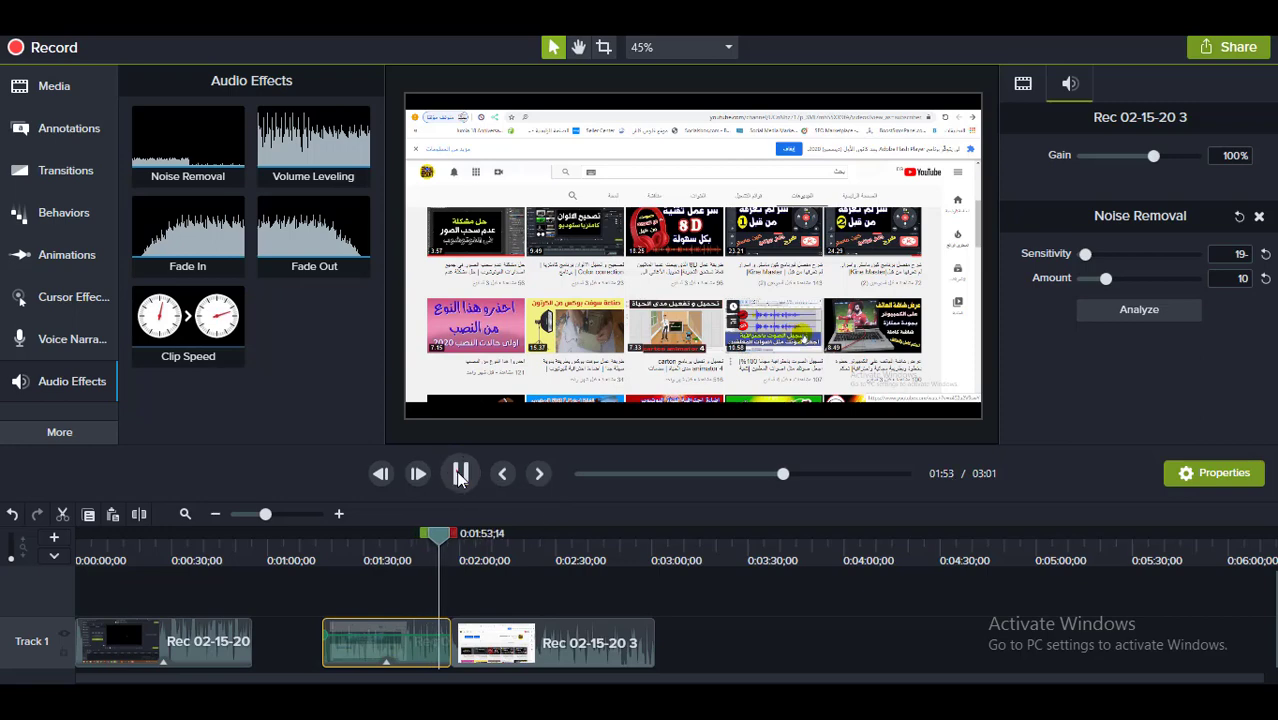
click(460, 476)
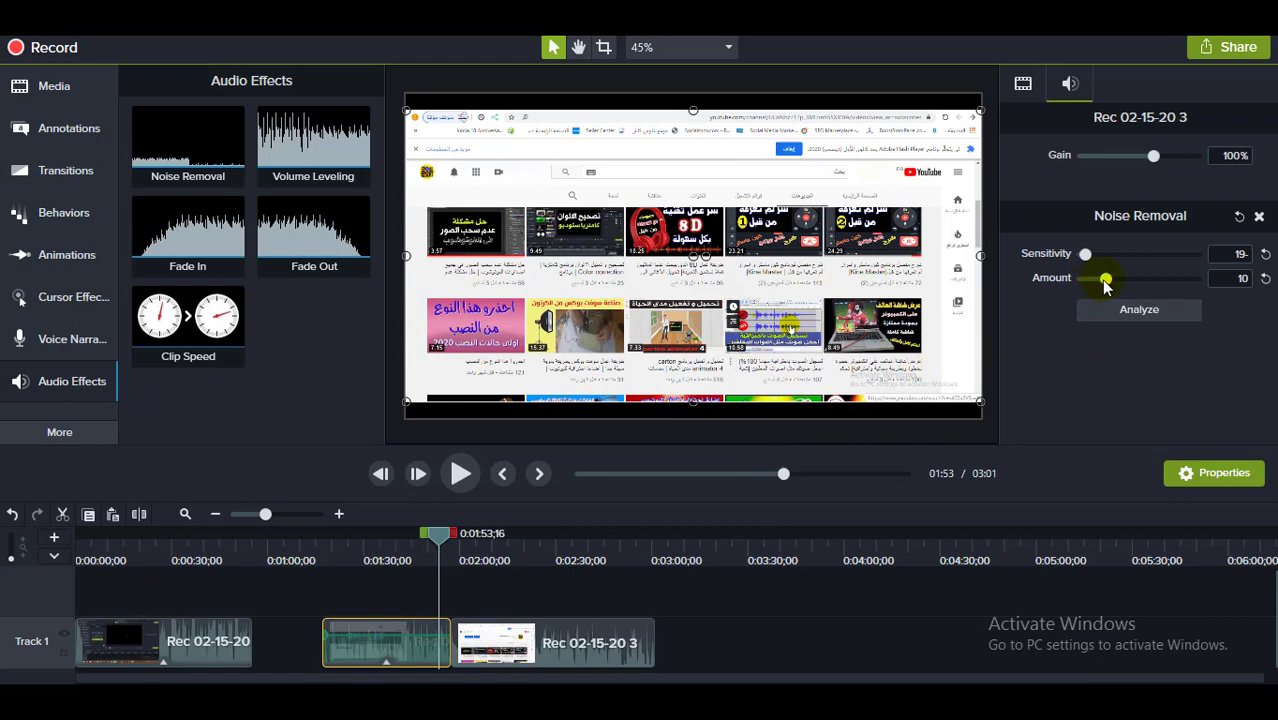
- Lower the Noise Removal amount to 2 and replay the last part of the first clip section
drag(1105, 279, 1096, 280)
drag(1094, 281, 1088, 281)
drag(440, 534, 398, 534)
key(space)
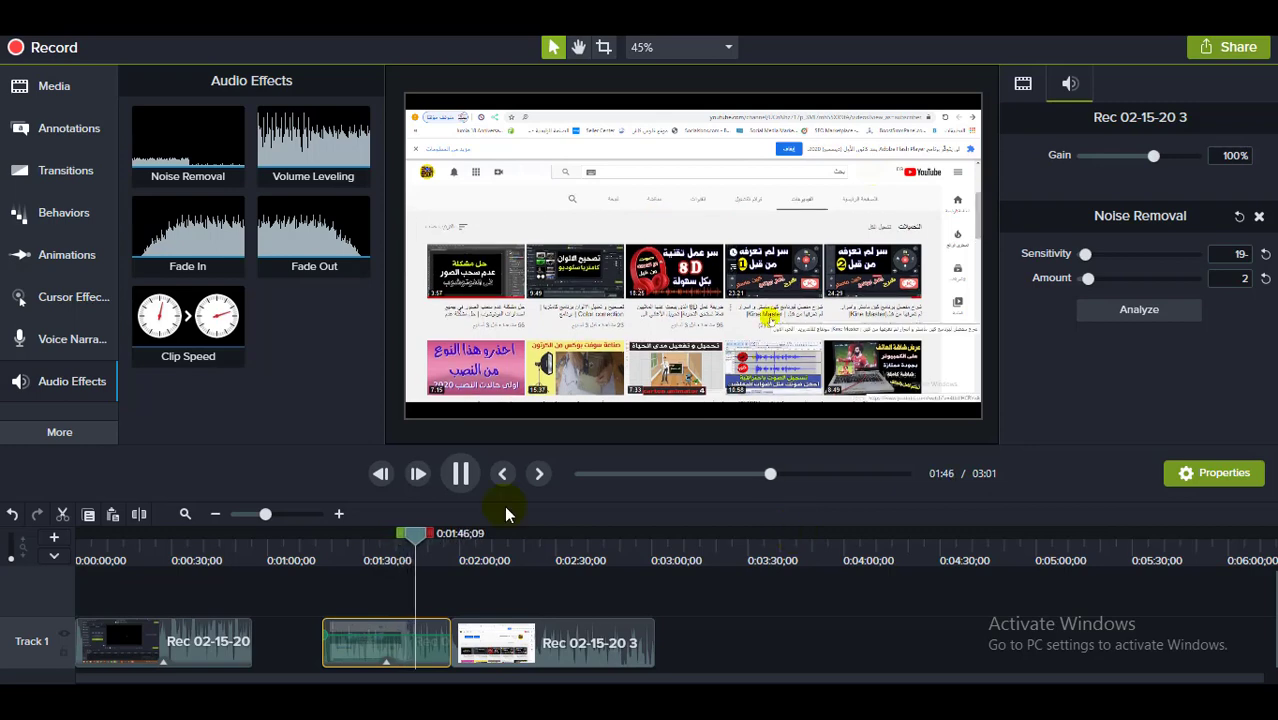
click(463, 476)
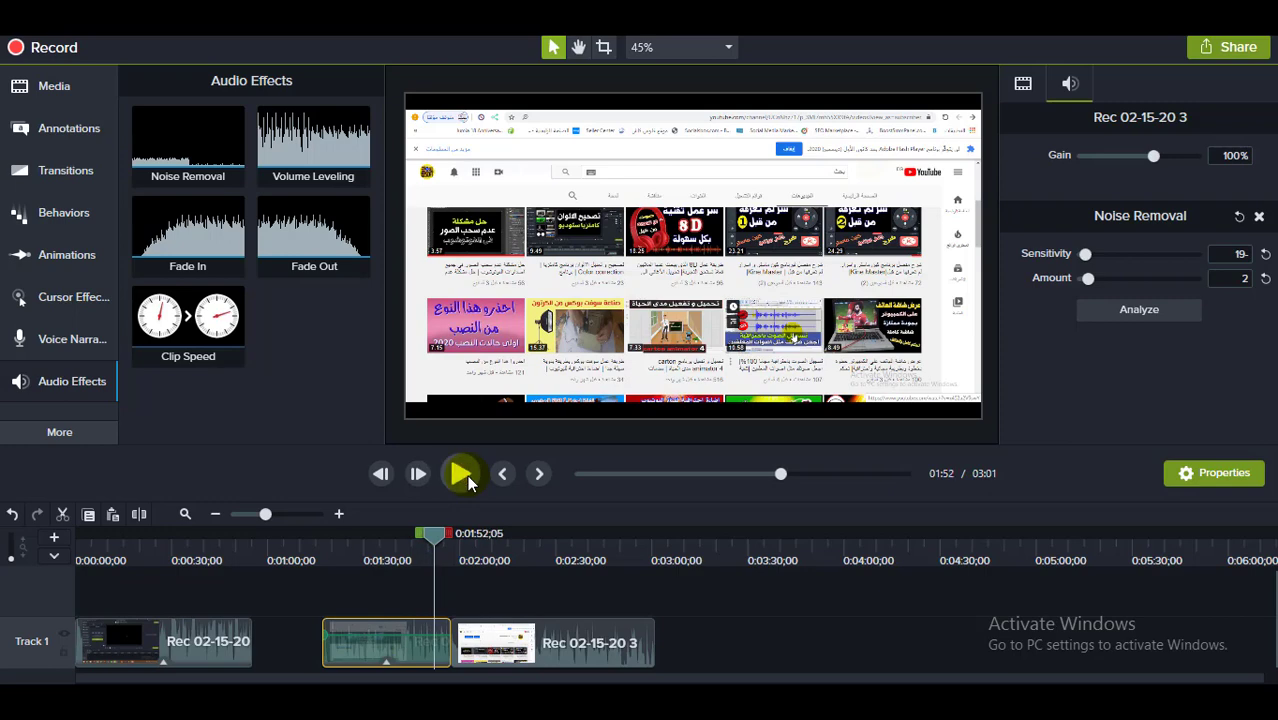
- Set the Noise Removal sensitivity to 5 and the amount to 25
drag(1086, 254, 1152, 255)
drag(1088, 278, 1153, 284)
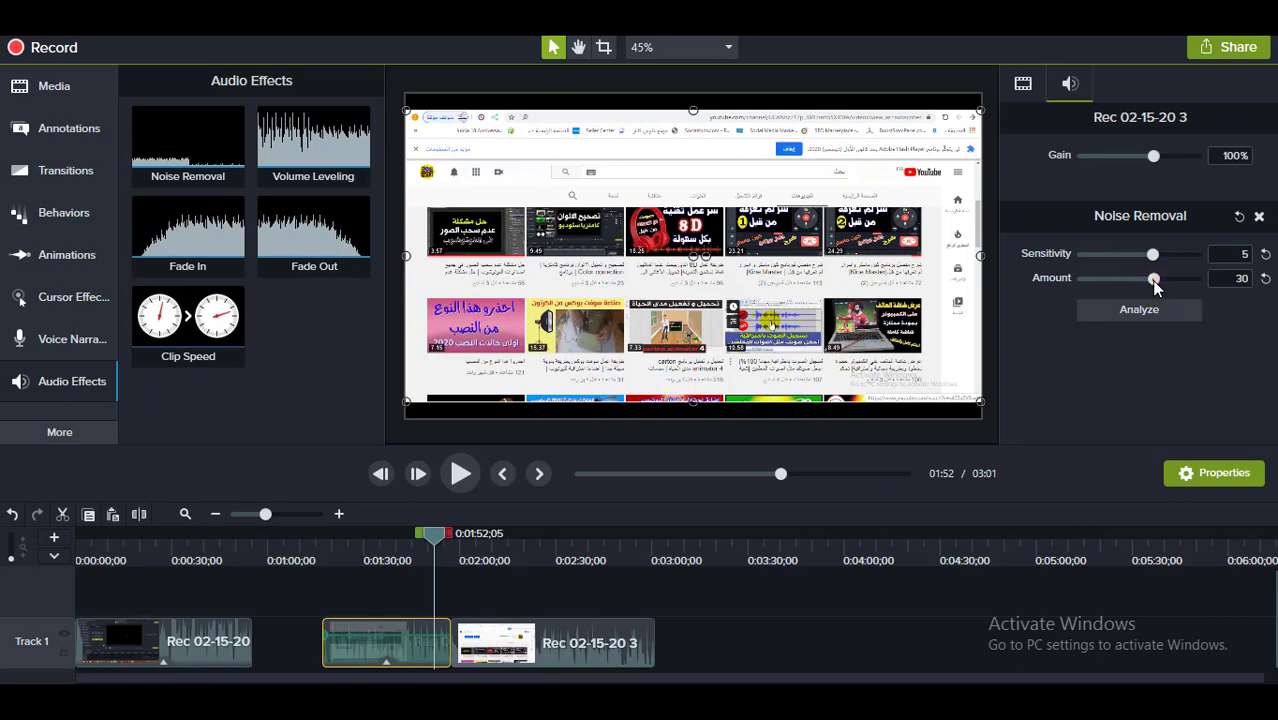
drag(1154, 285, 1142, 287)
- Set the audio gain of the first clip section to 128%
drag(266, 515, 284, 525)
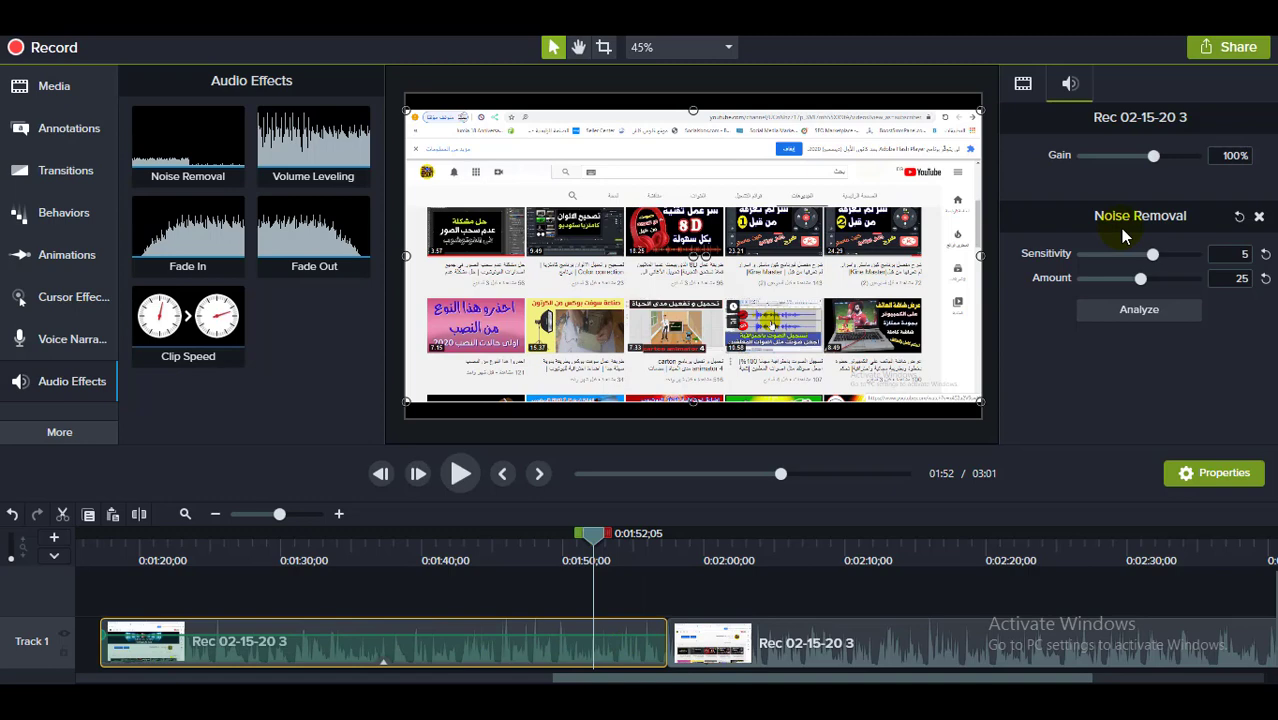
click(1154, 158)
mouse_move(1155, 158)
mouse_down()
mouse_move(1179, 158)
mouse_move(1102, 158)
mouse_move(1179, 174)
mouse_move(1167, 174)
mouse_up()
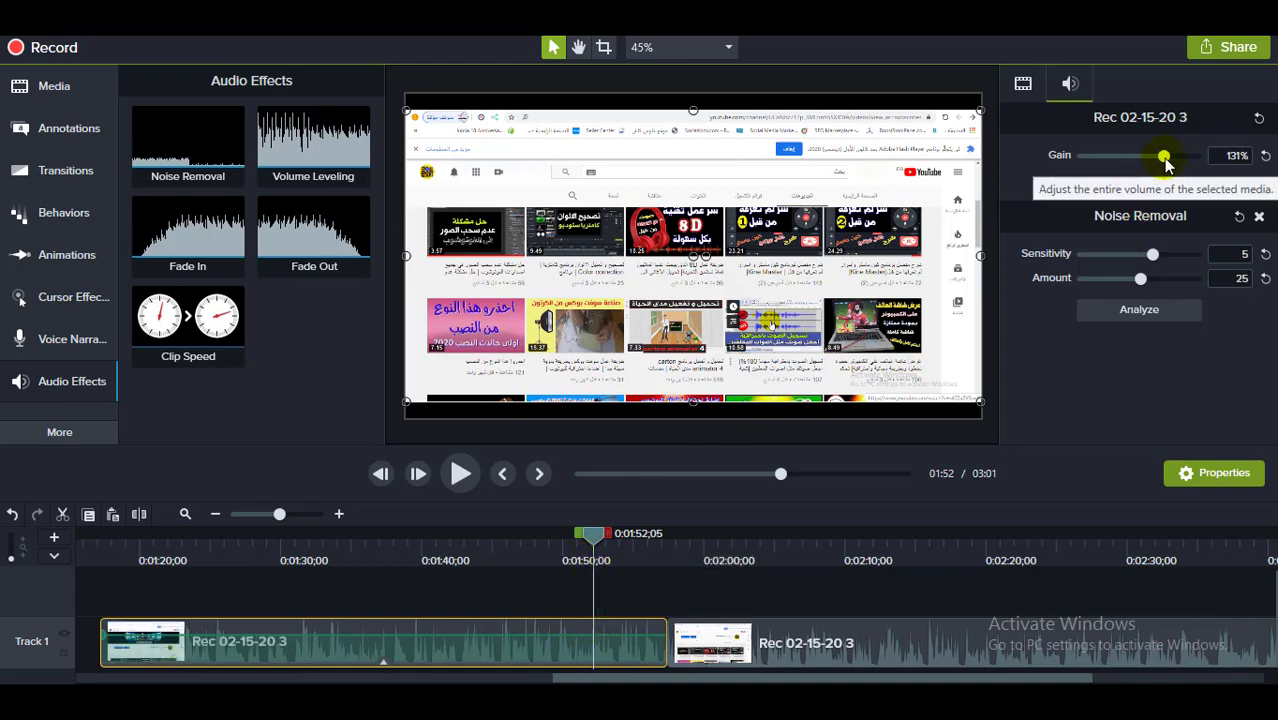
drag(1164, 157, 1189, 160)
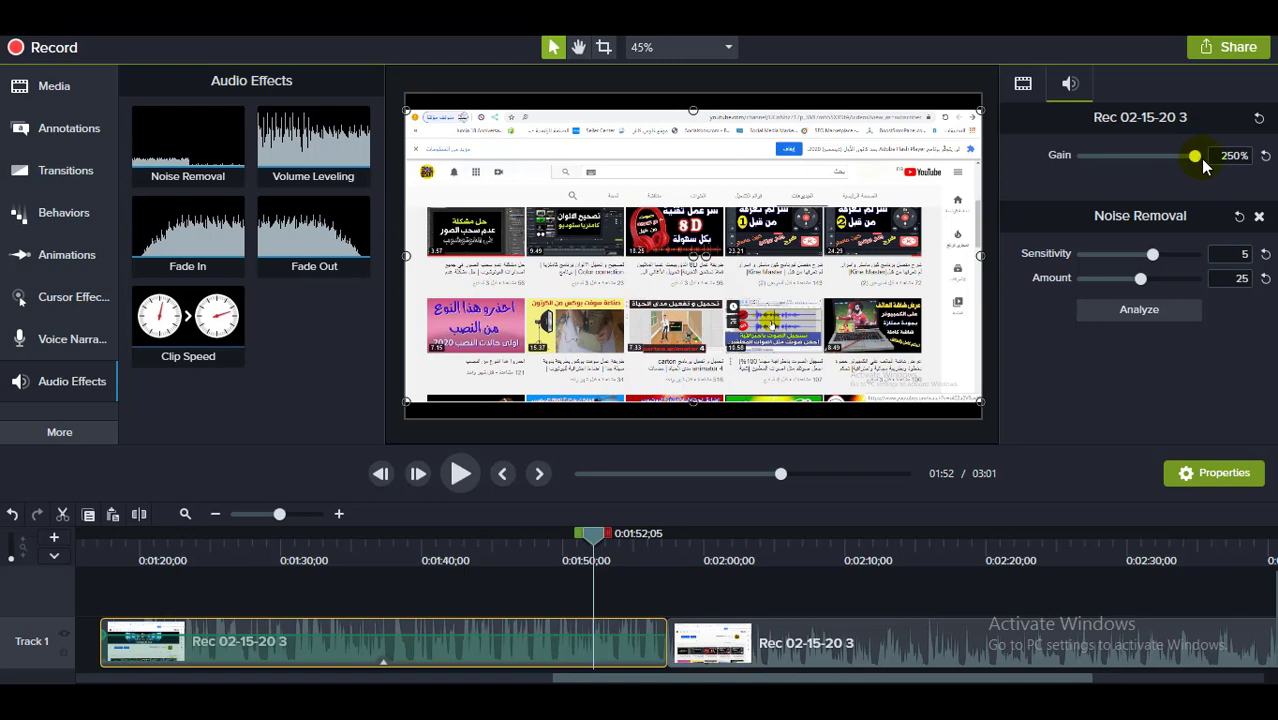
drag(1204, 167, 1180, 166)
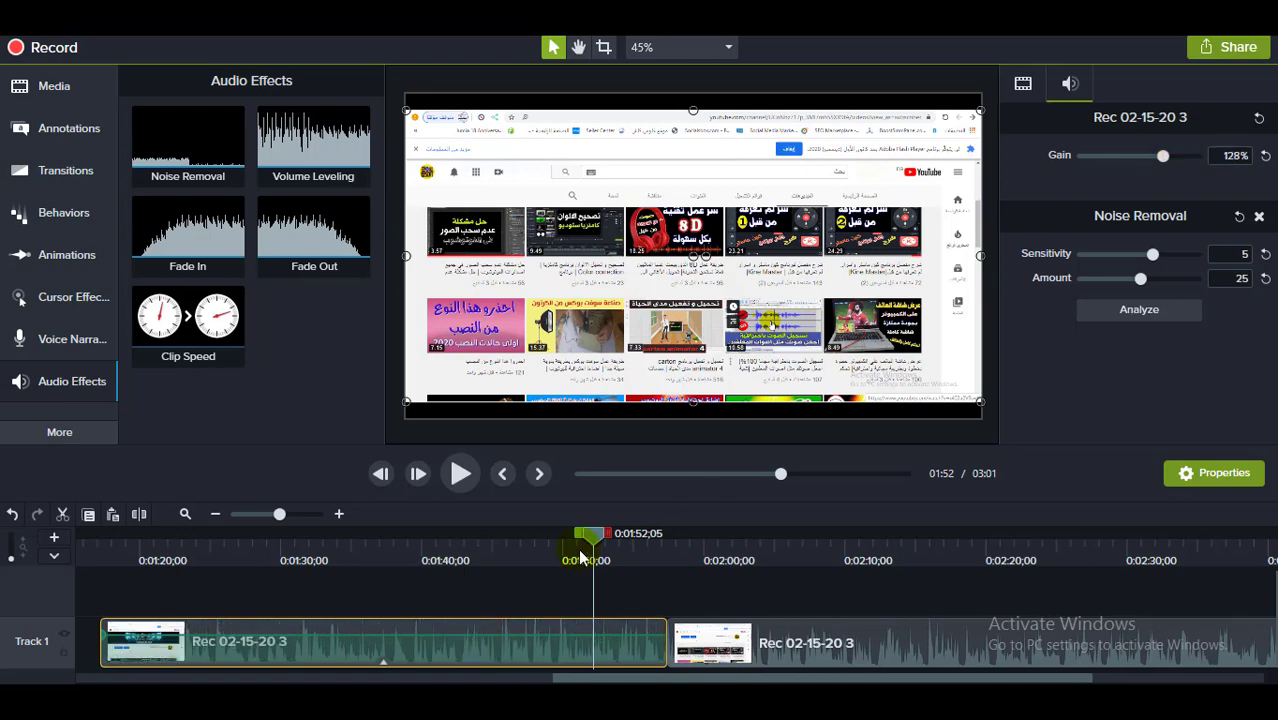
- Play the first clip section from 0:01:48;05 to check the cleaned and amplified audio
drag(598, 547, 531, 545)
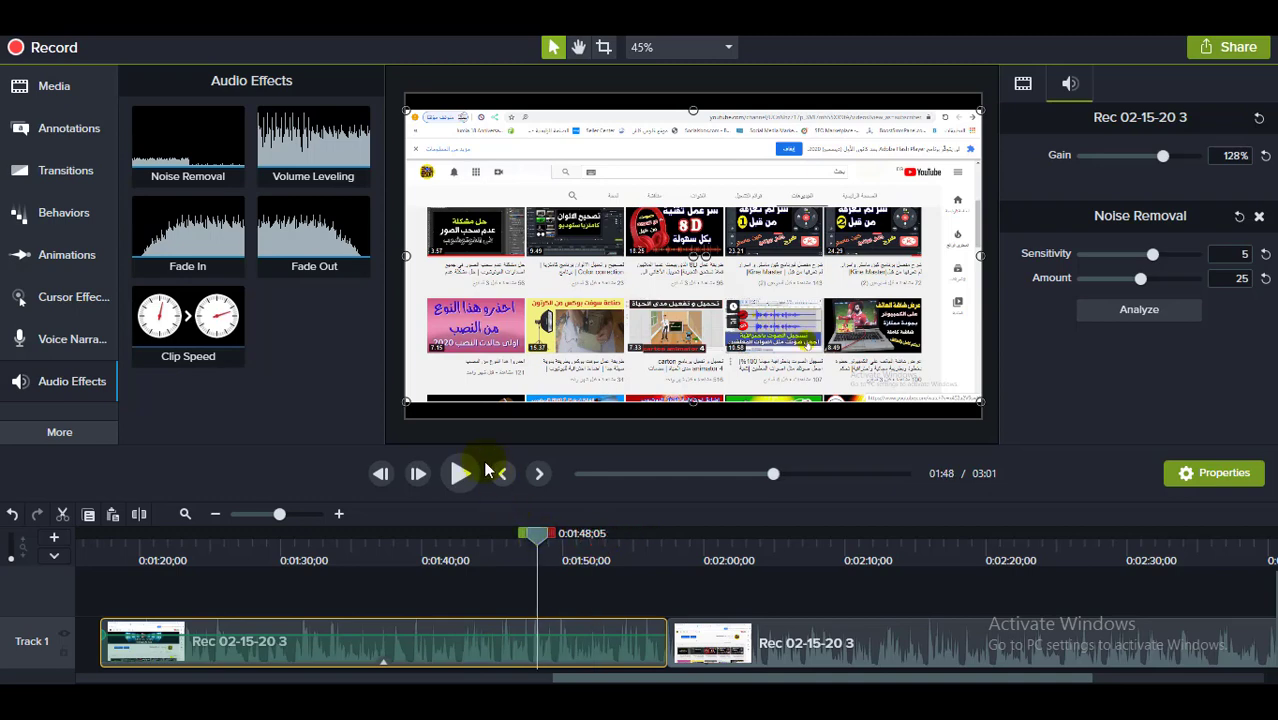
click(462, 474)
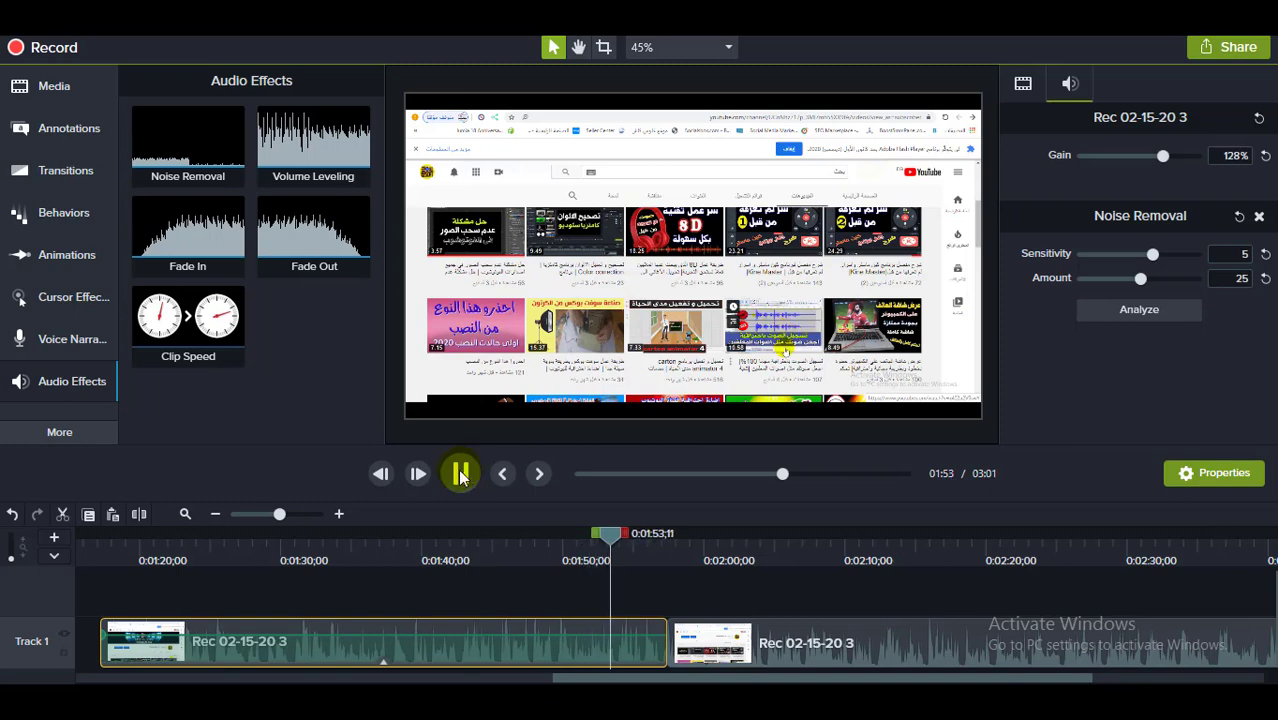
click(461, 476)
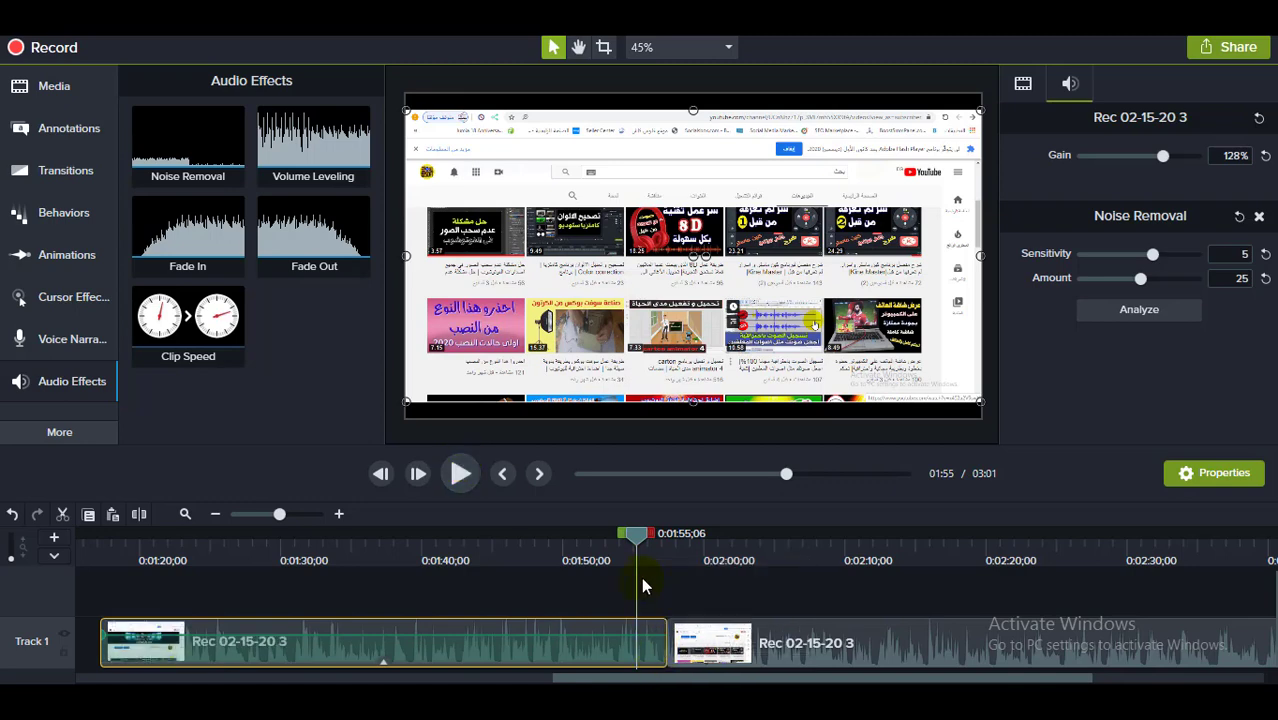
mouse_move(556, 626)
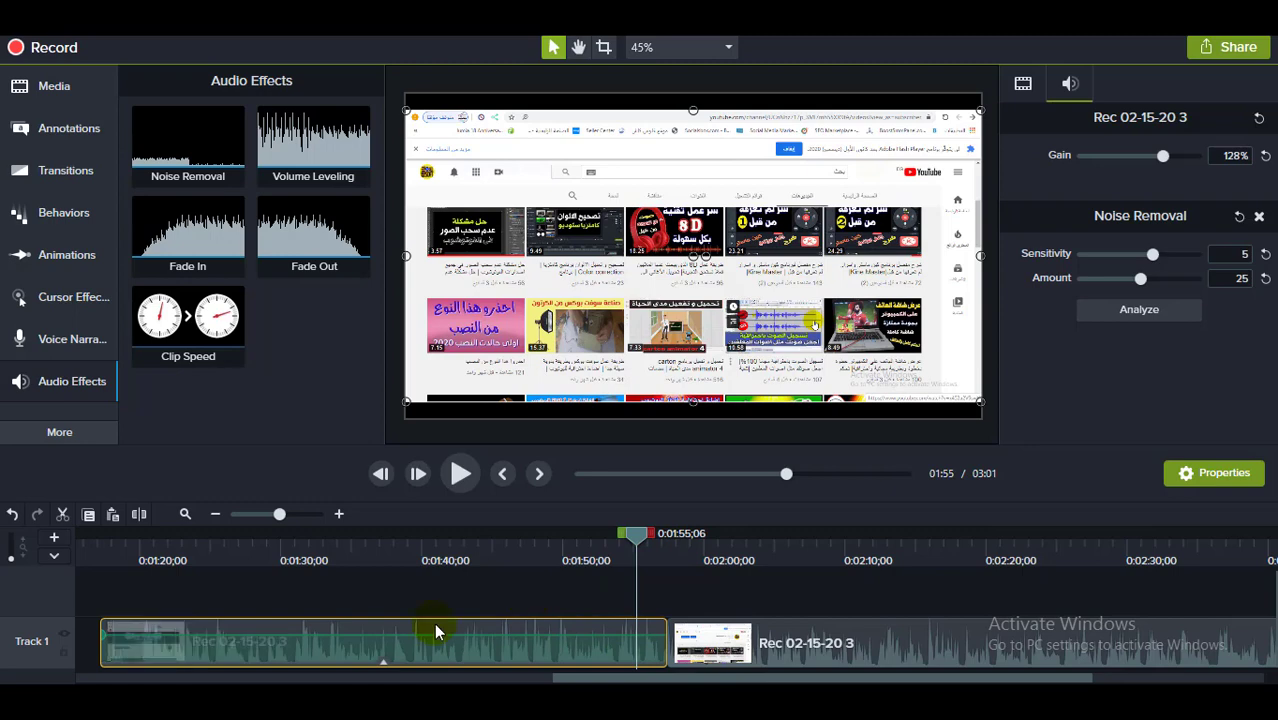
- Raise the volume line of the first clip section and replay part of it to check the louder audio
mouse_move(422, 633)
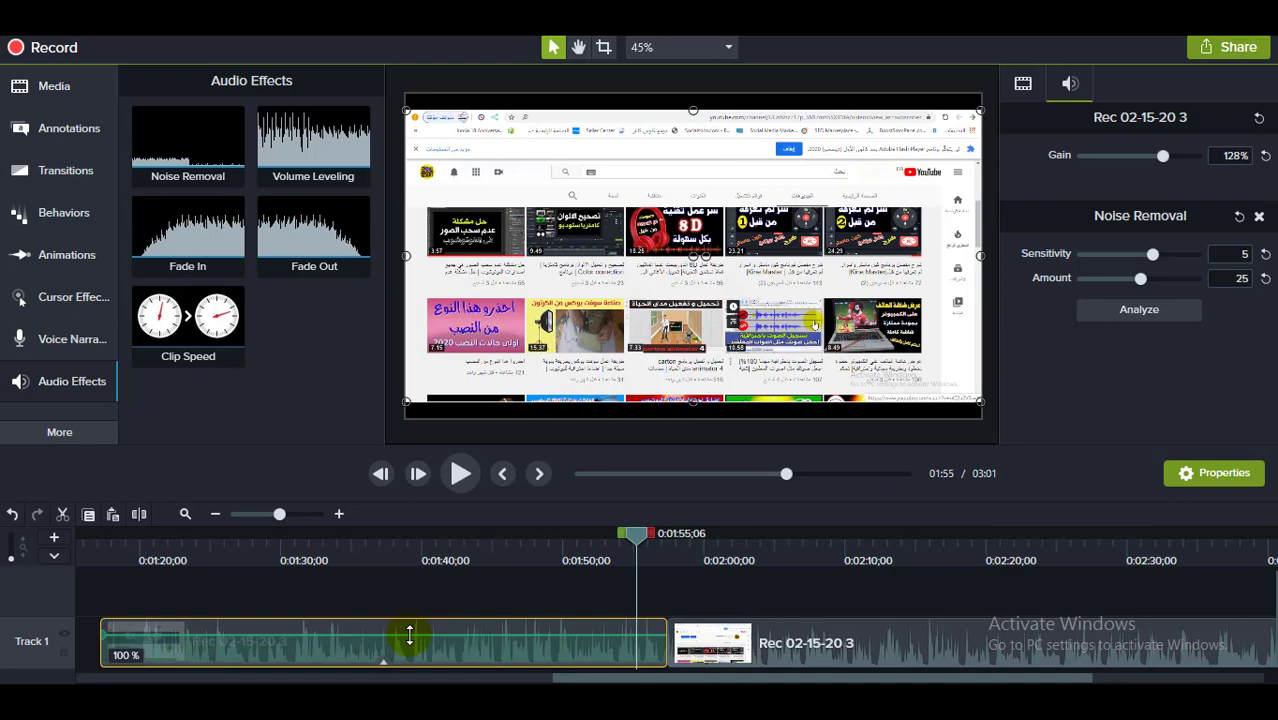
drag(409, 635, 409, 626)
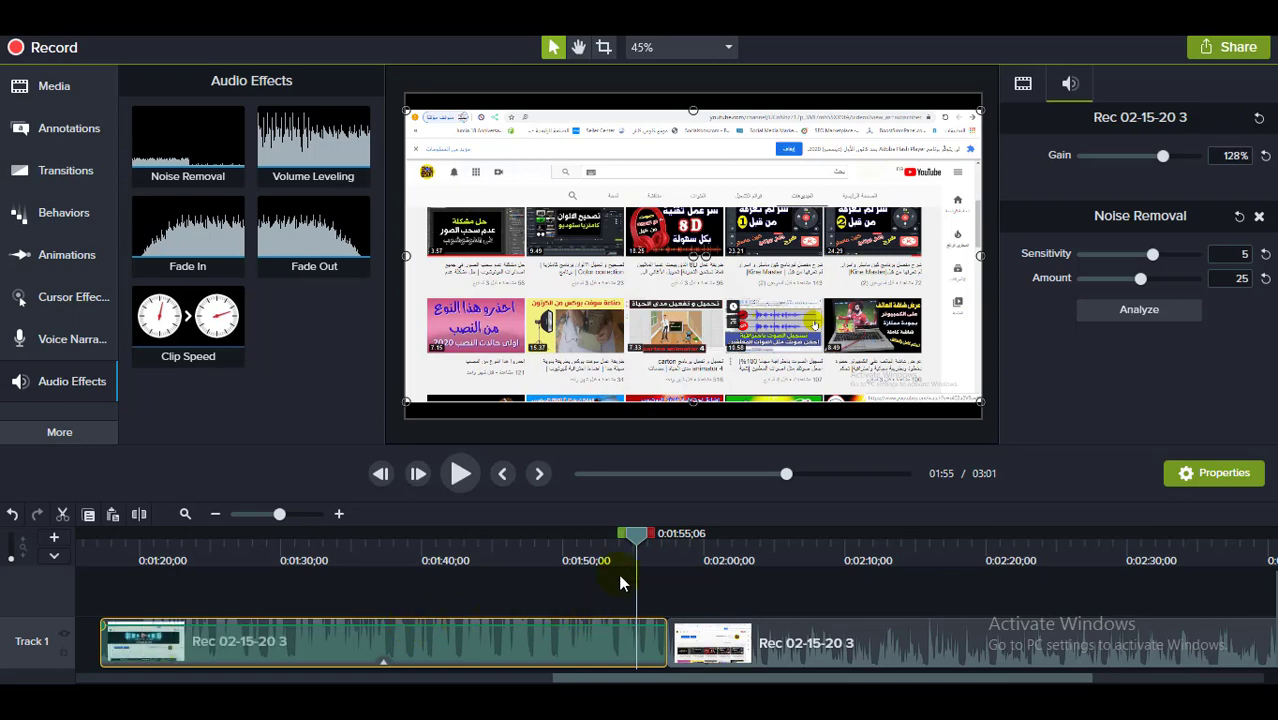
drag(636, 538, 399, 538)
click(461, 474)
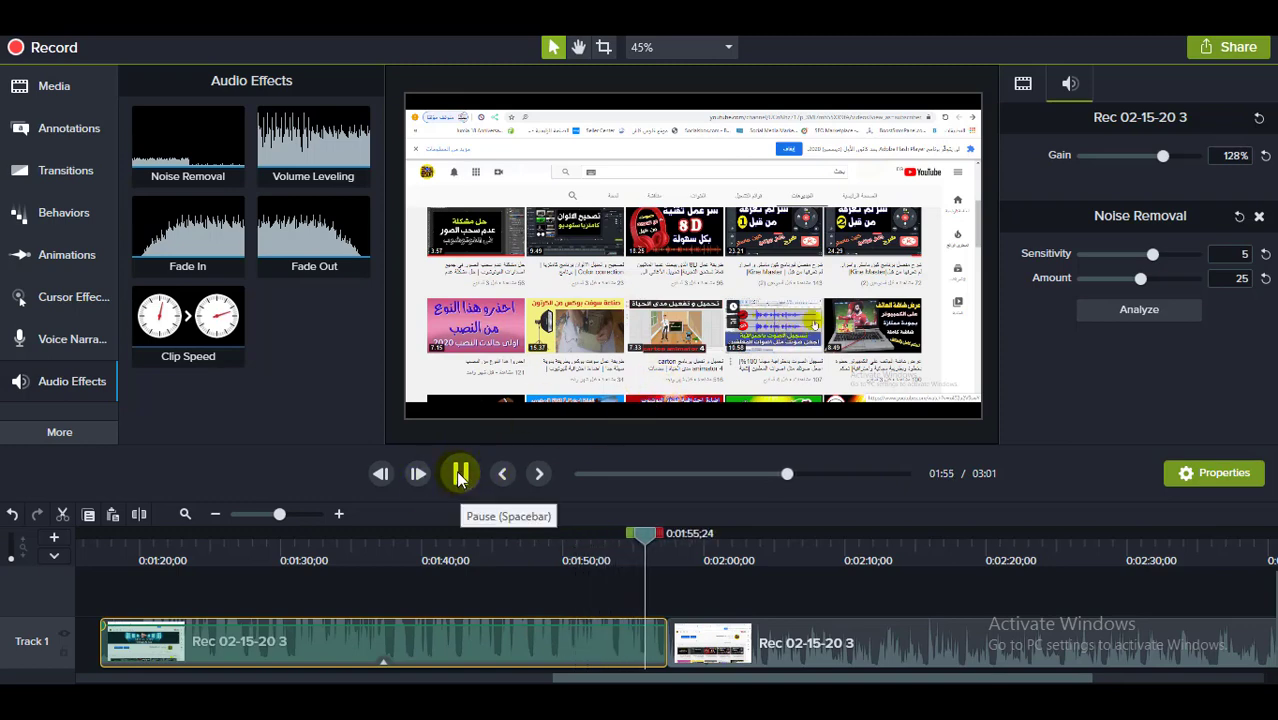
click(459, 475)
- Move the playhead to 0:01:48;22 and increase the height of Track 1 to enlarge its waveform
drag(652, 541, 548, 560)
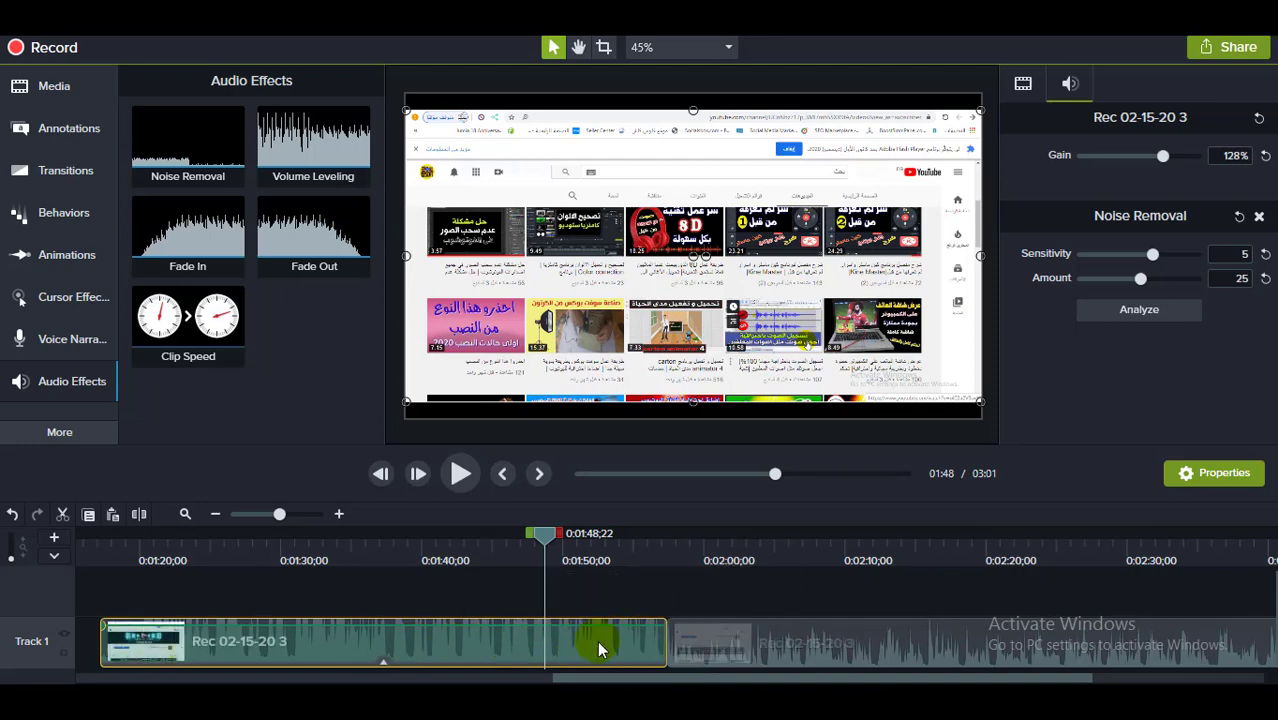
mouse_move(12, 559)
mouse_down()
mouse_move(11, 548)
mouse_move(27, 563)
mouse_up()
click(20, 562)
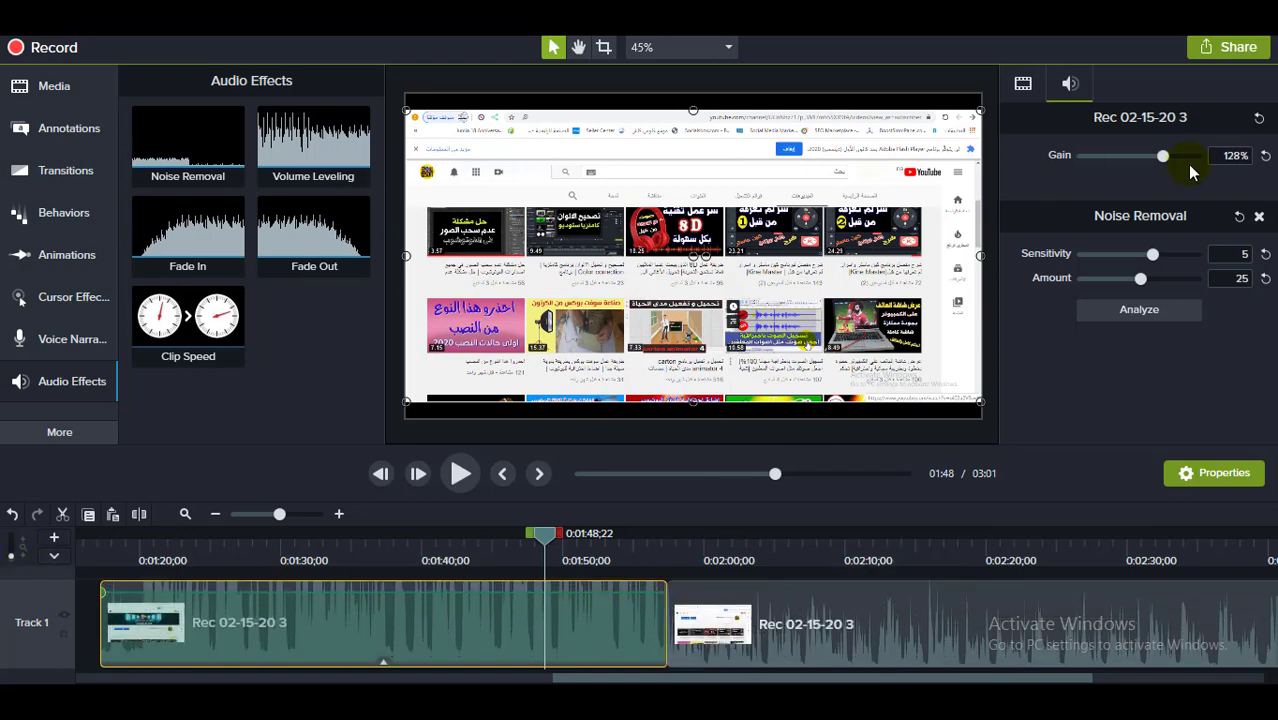
- Test the first clip section's gain at 37% in playback, and raise the gain to 114%
drag(1163, 157, 1126, 159)
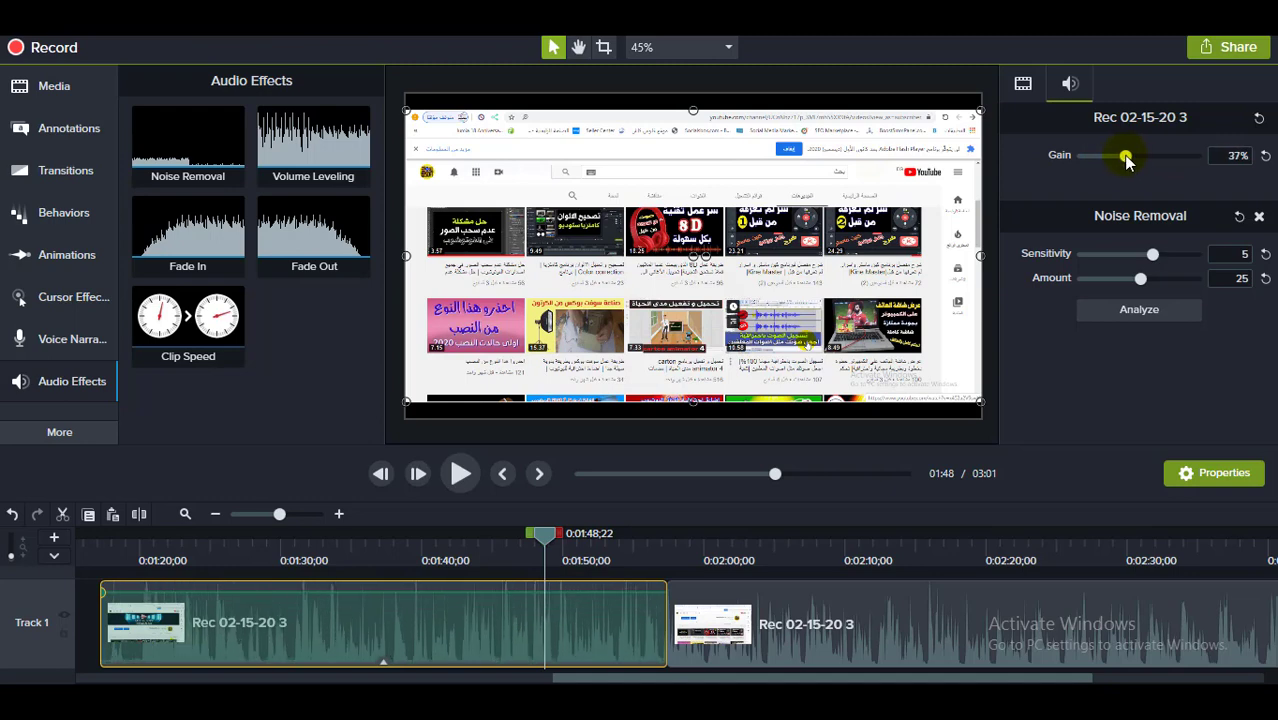
drag(545, 533, 438, 548)
click(458, 475)
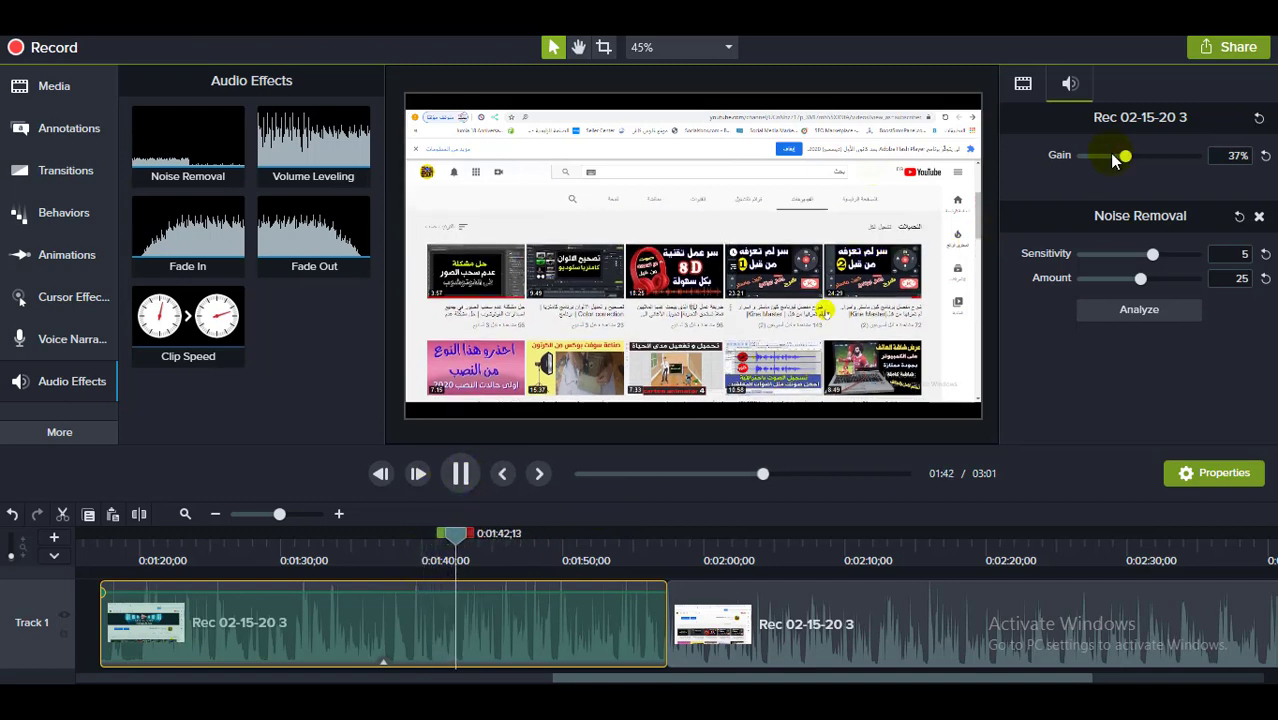
drag(1126, 157, 1159, 160)
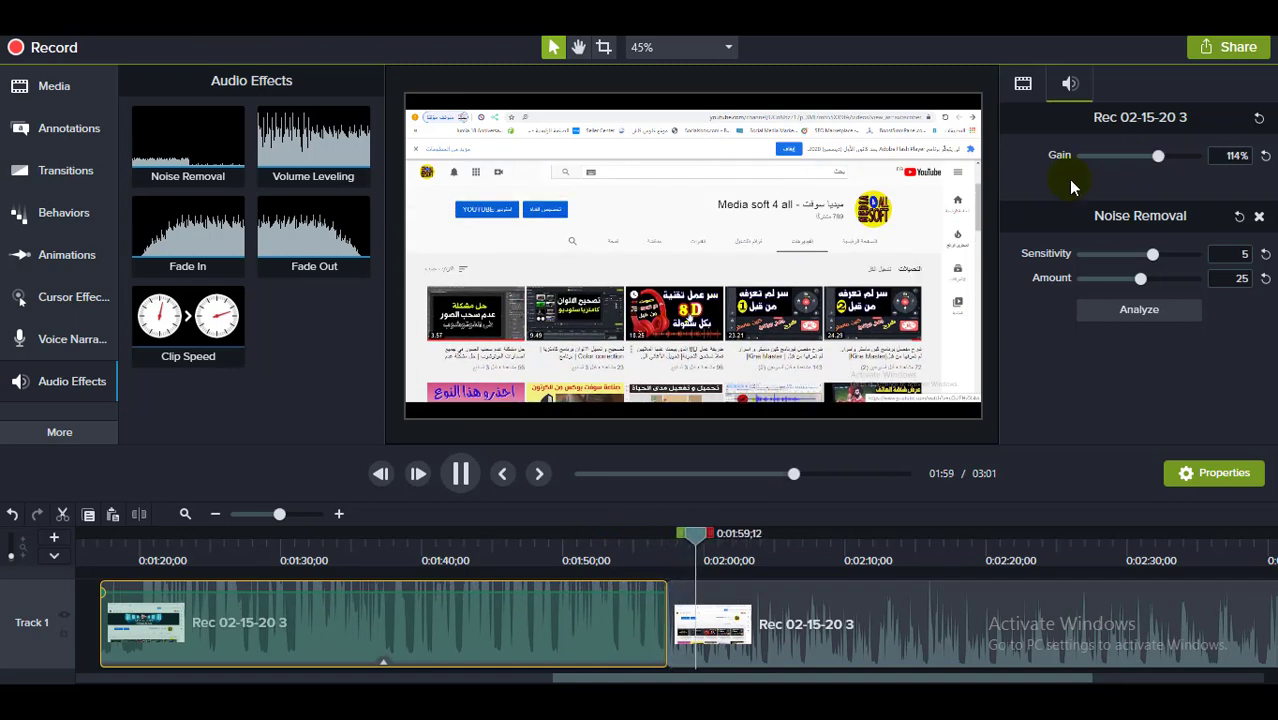
click(461, 474)
- Compare the audio settings of the two clip sections and play the second one from 0:02:07;01
click(830, 628)
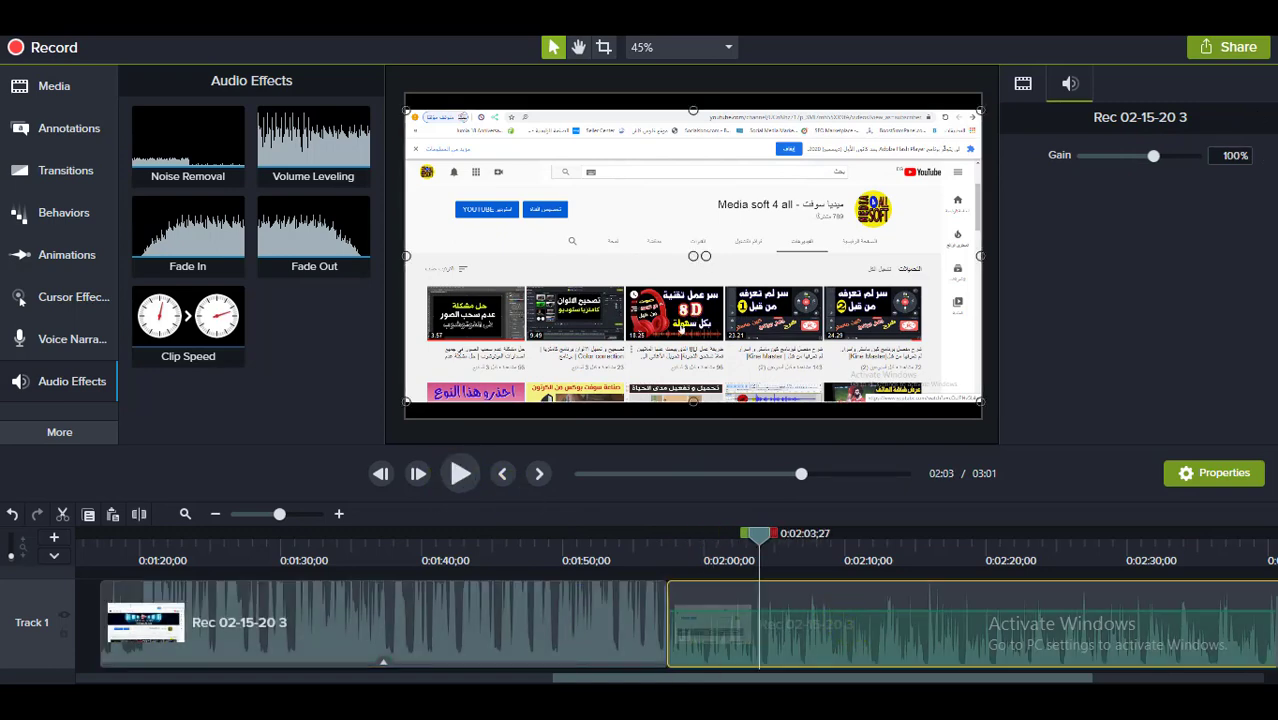
drag(588, 681, 702, 682)
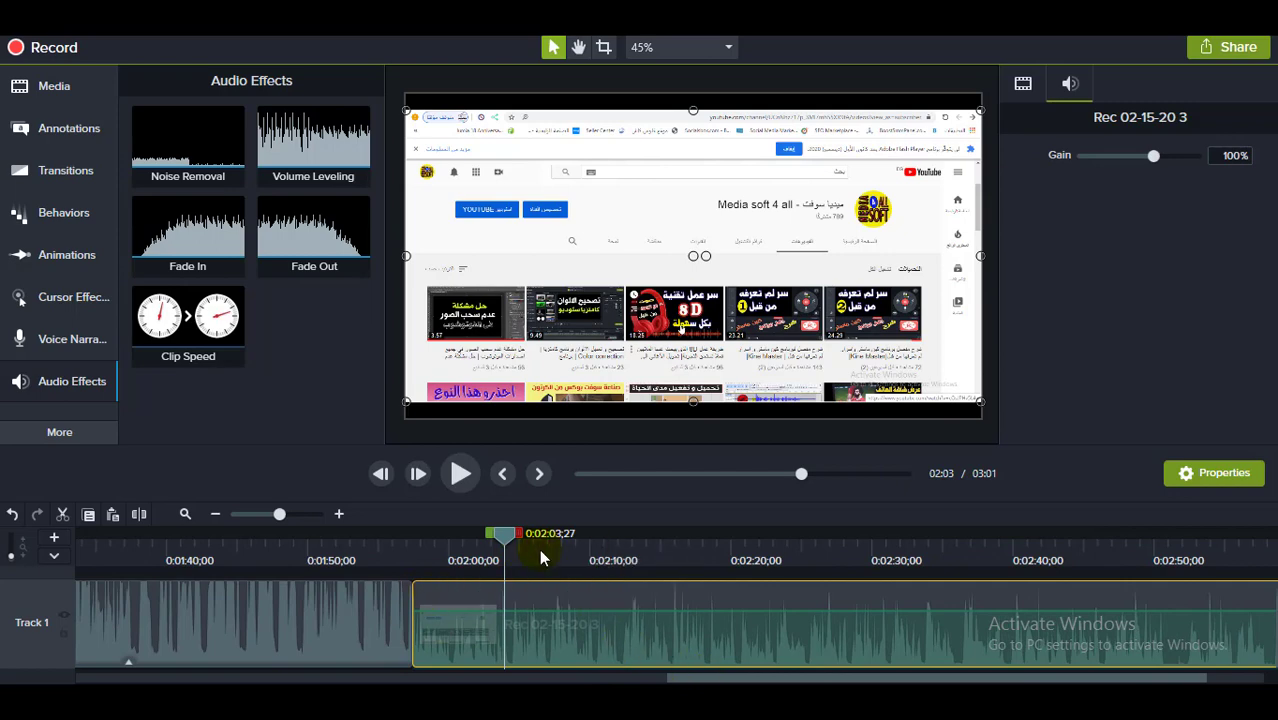
drag(502, 540, 265, 566)
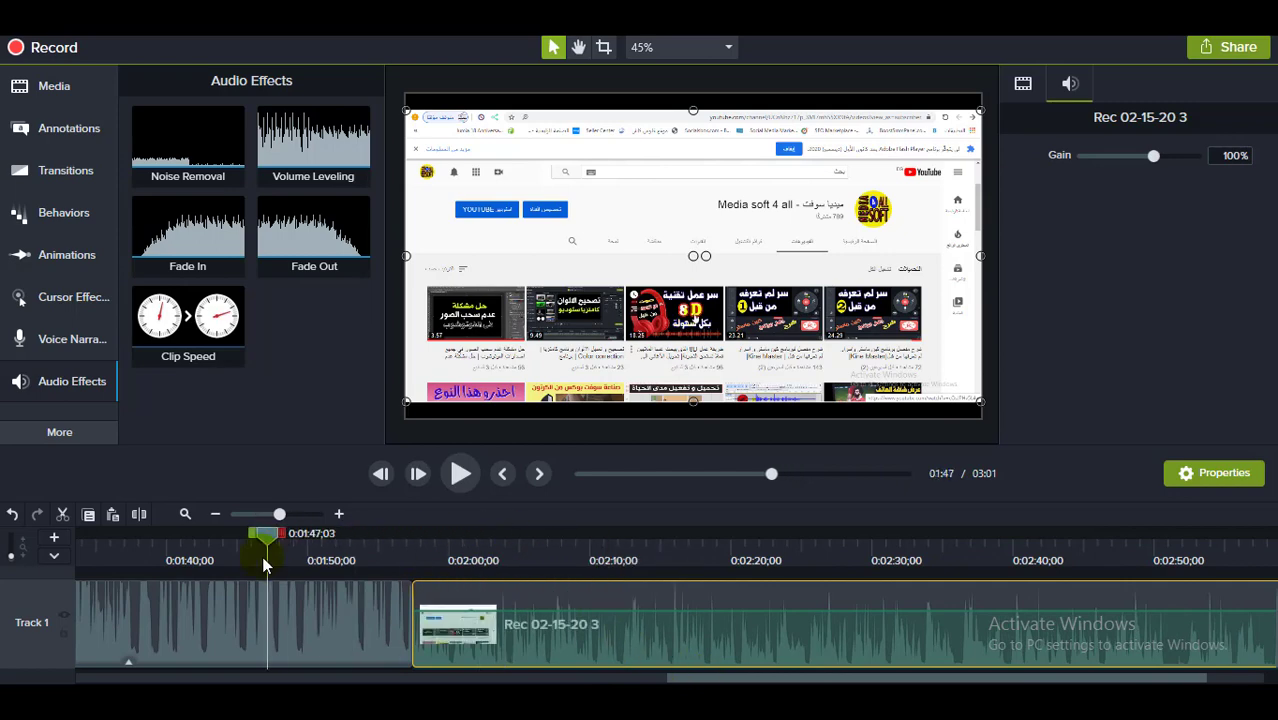
click(324, 653)
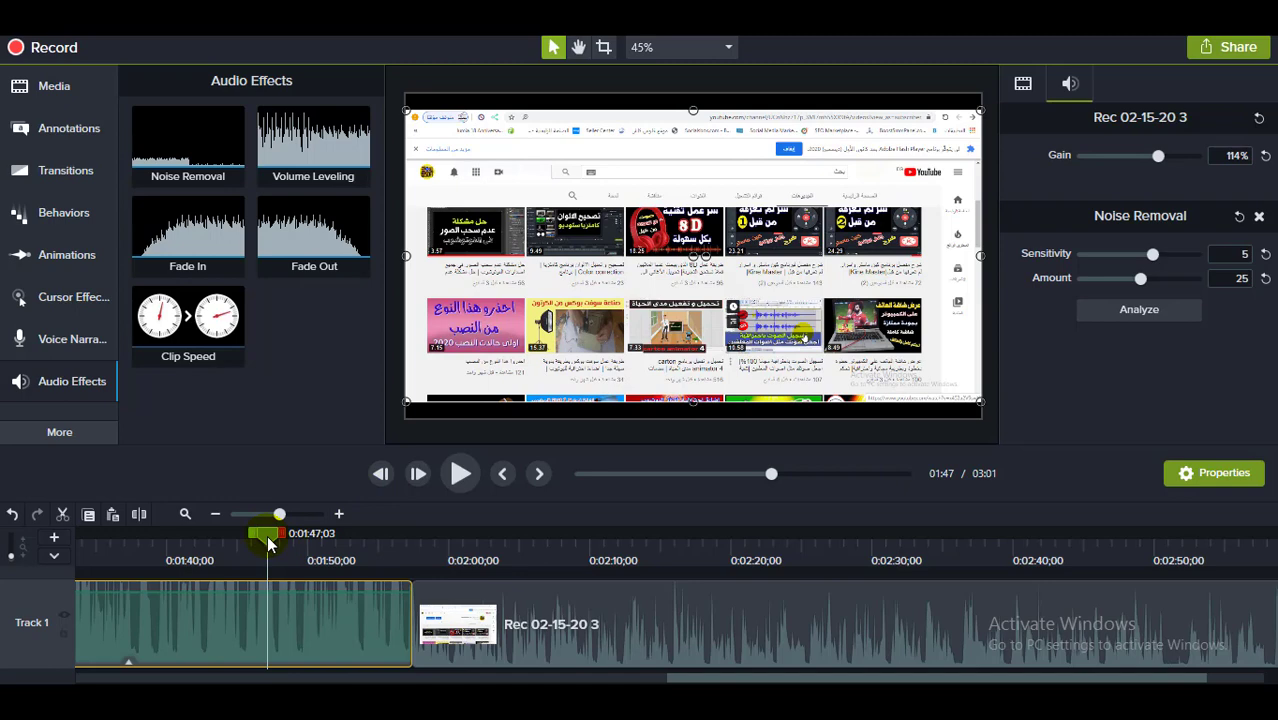
drag(280, 542, 546, 555)
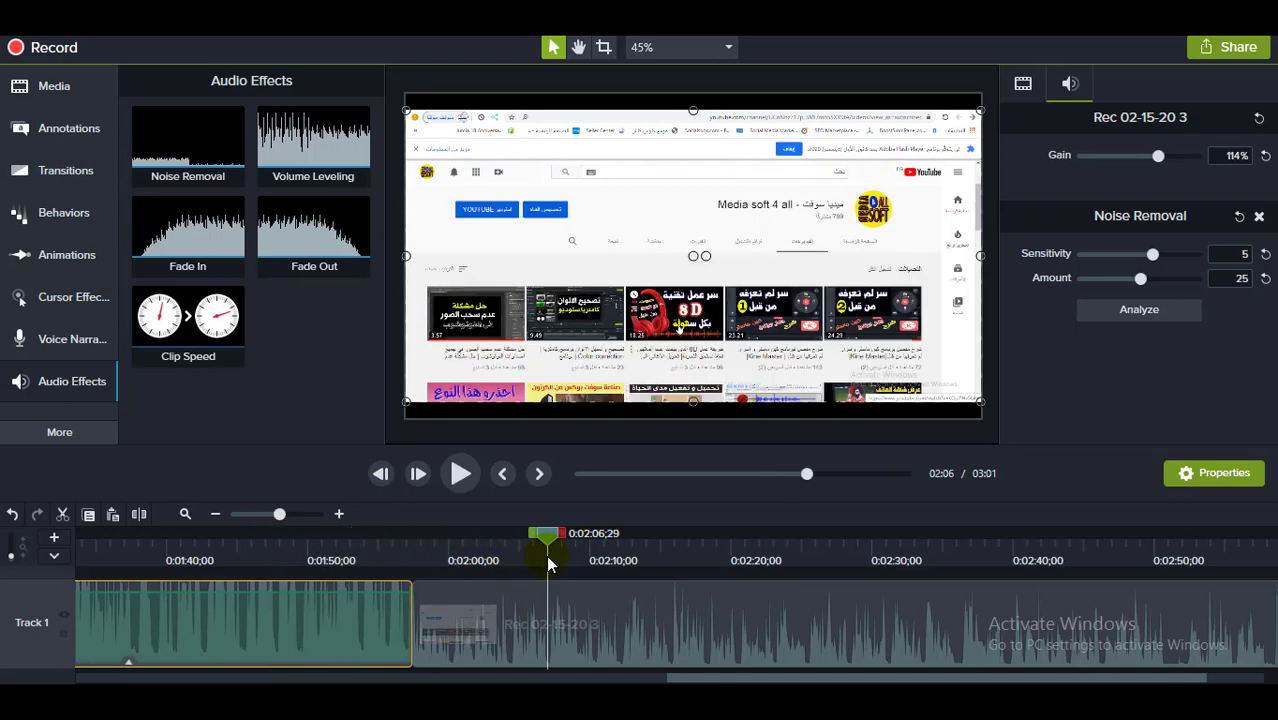
click(634, 620)
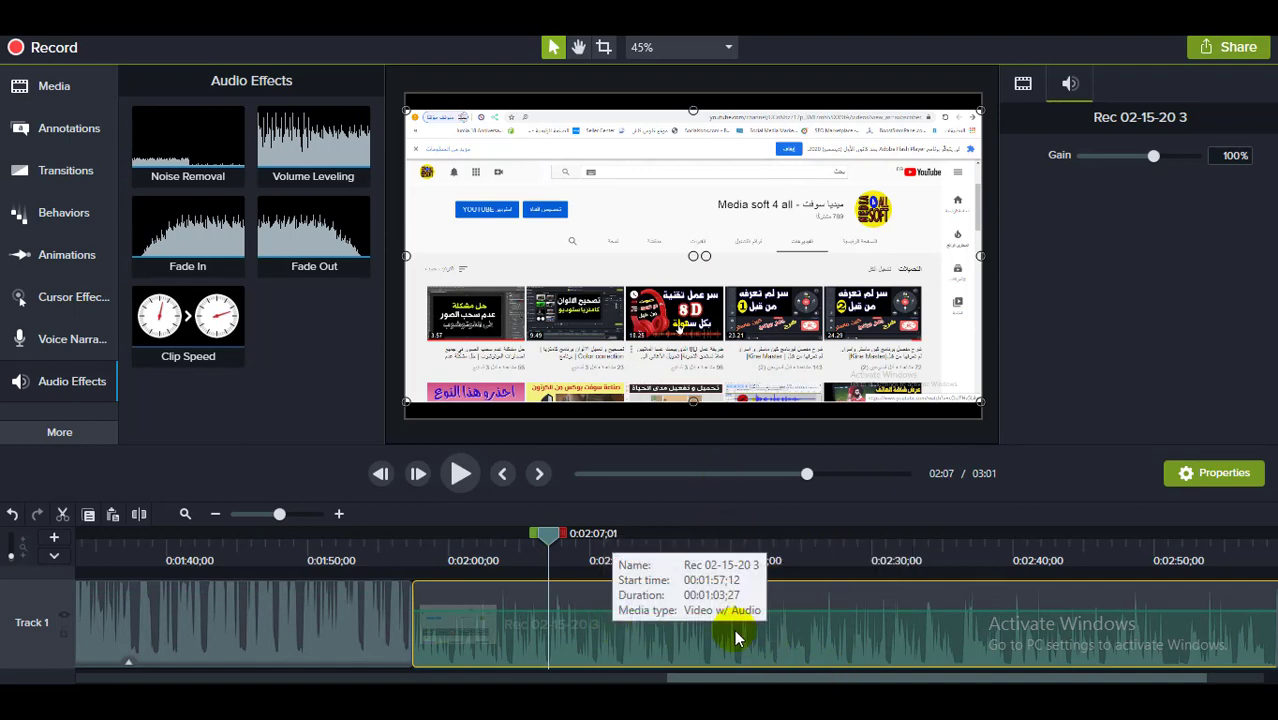
click(457, 474)
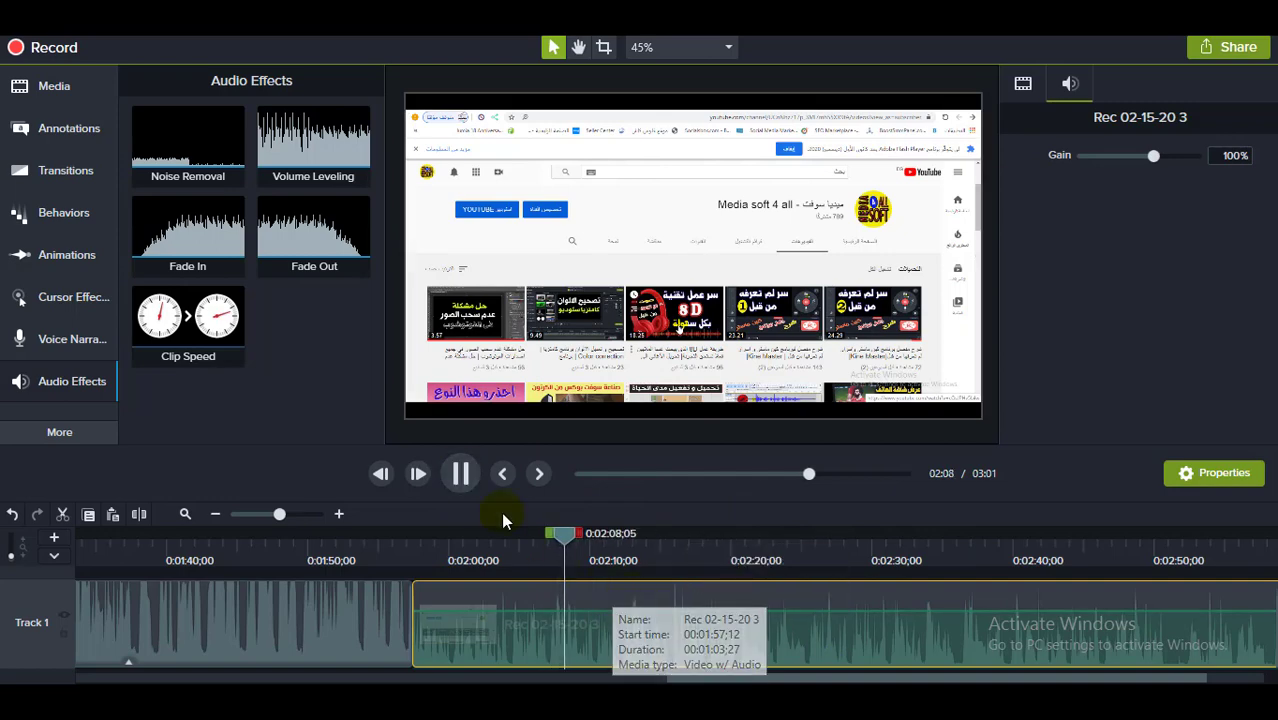
click(460, 474)
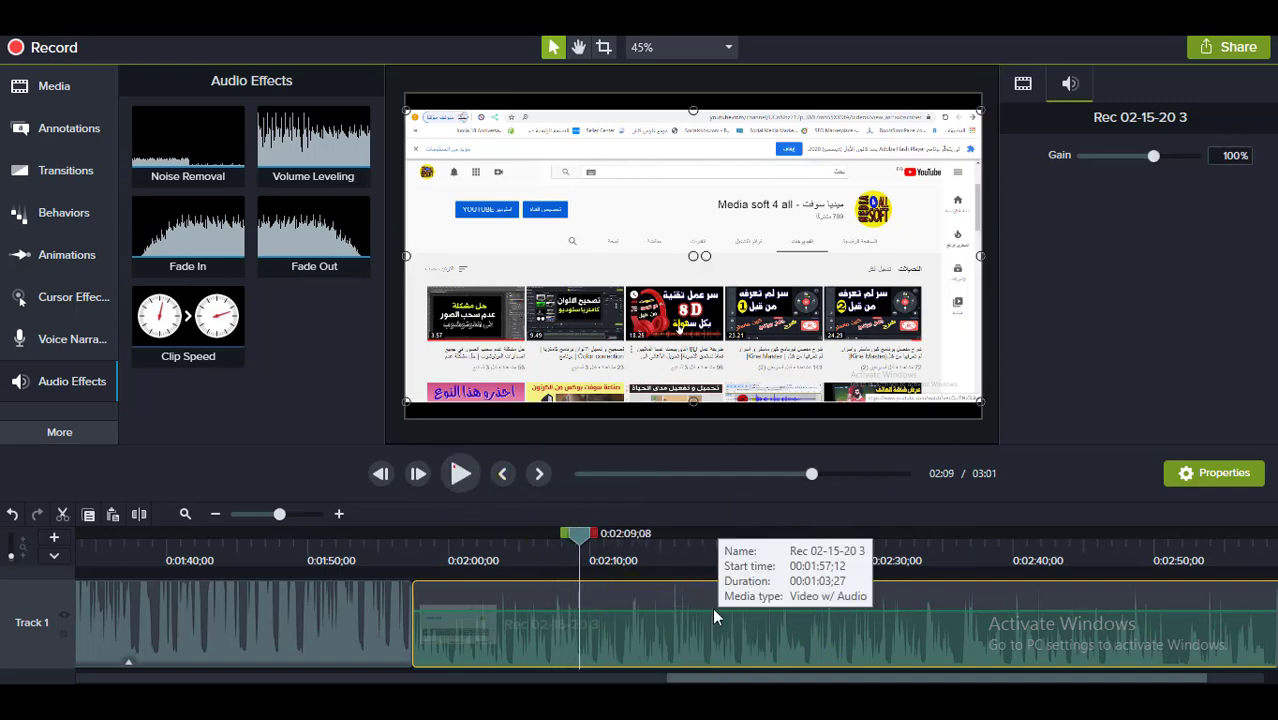
- Raise the volume line of the second clip section and play it from 0:02:09;08 to check the louder audio
click(460, 474)
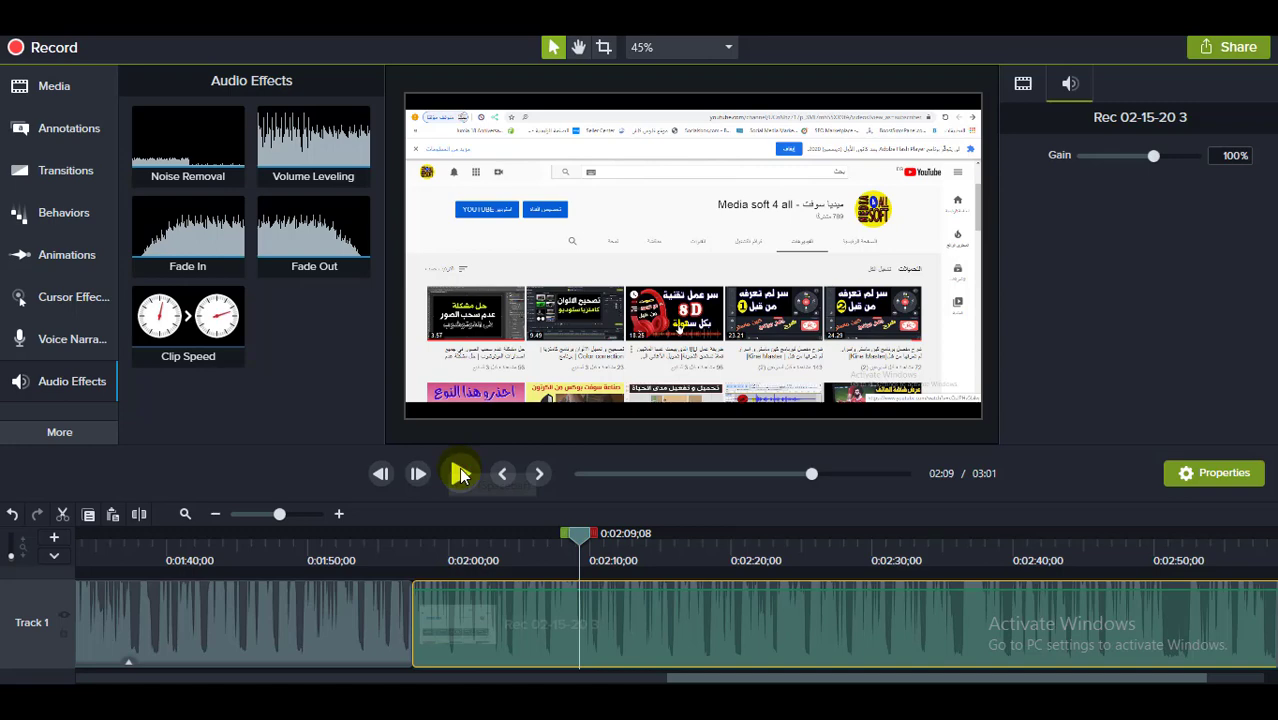
click(460, 474)
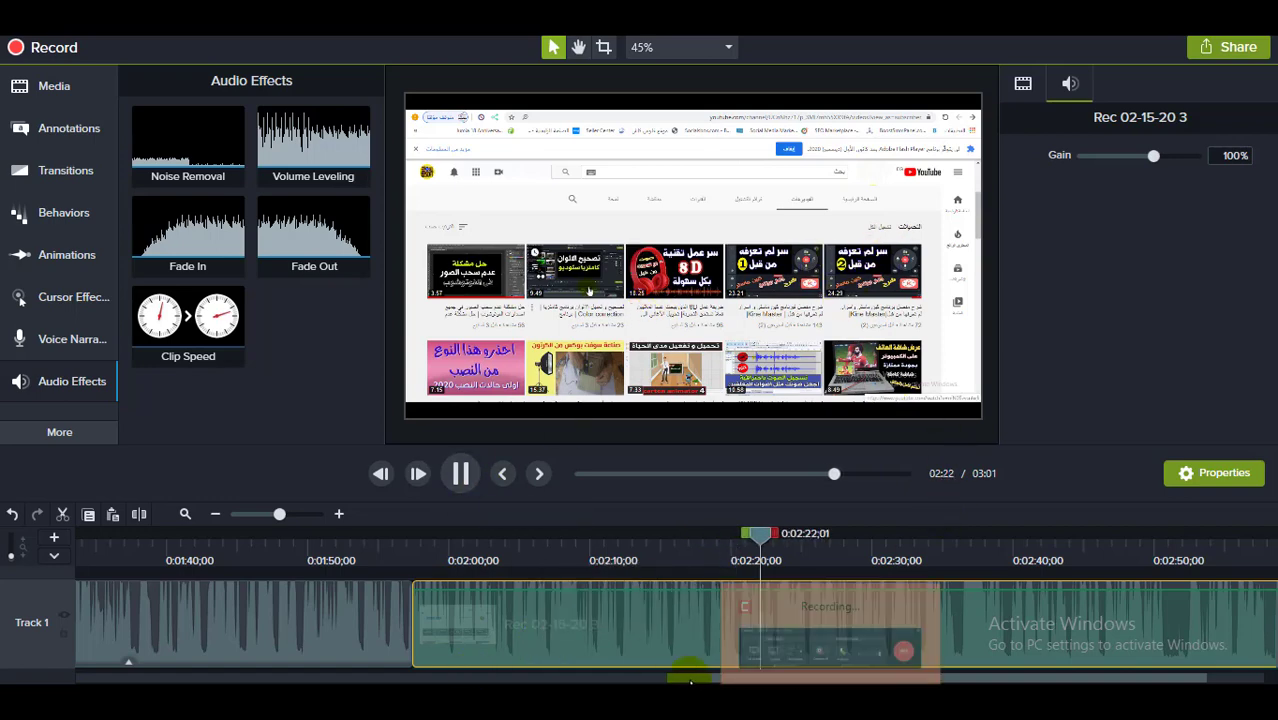
drag(690, 681, 855, 679)
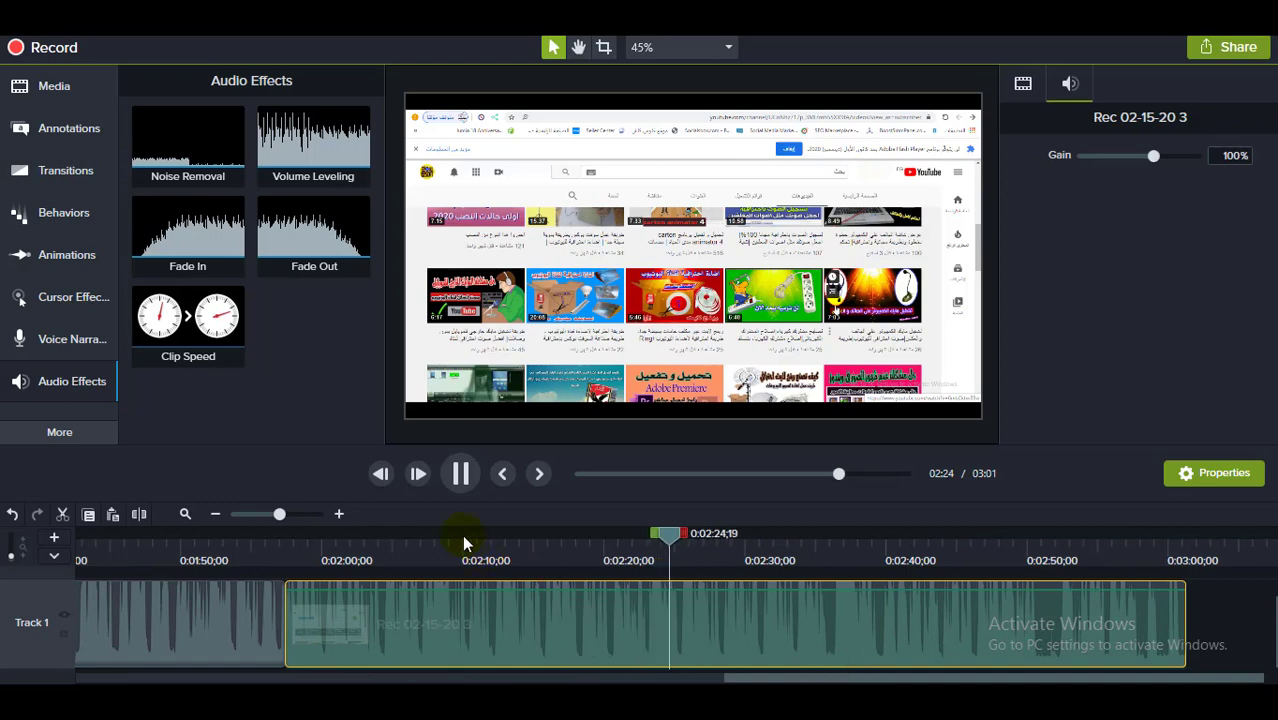
click(460, 474)
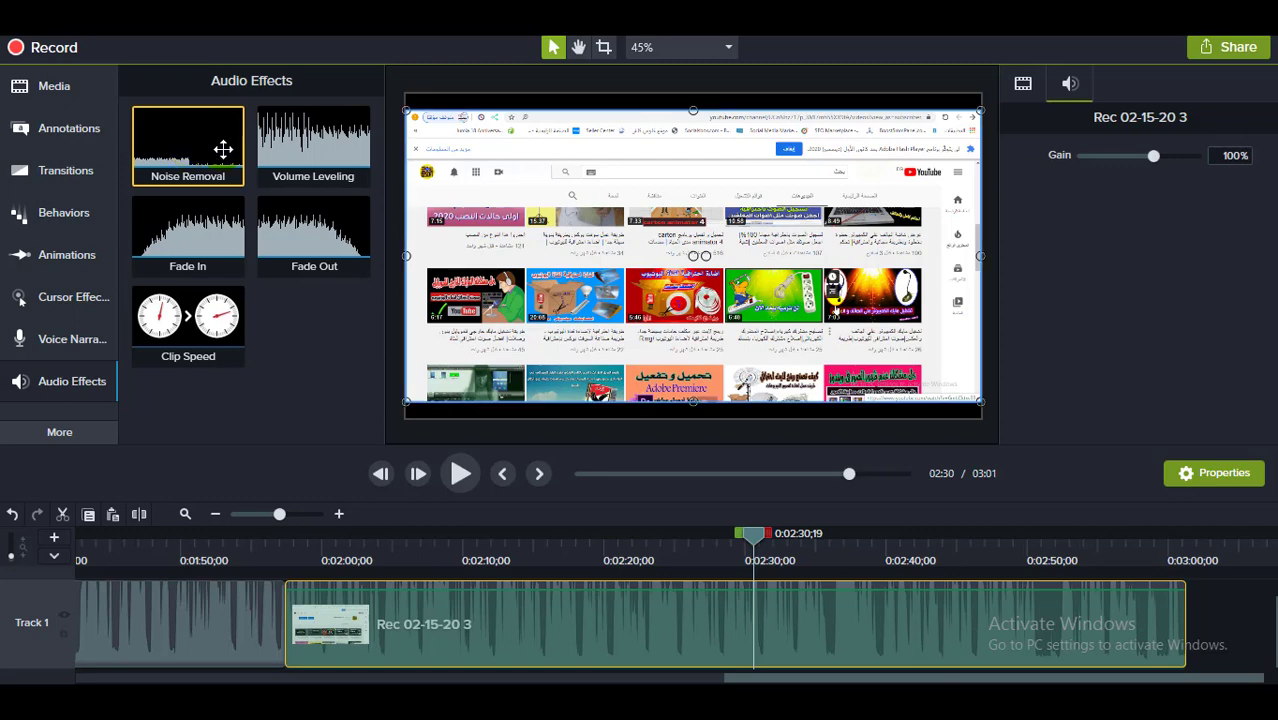
- Apply the Noise Removal effect to the second clip section and play it from 0:02:30;19 to check the cleaned audio
drag(222, 148, 612, 626)
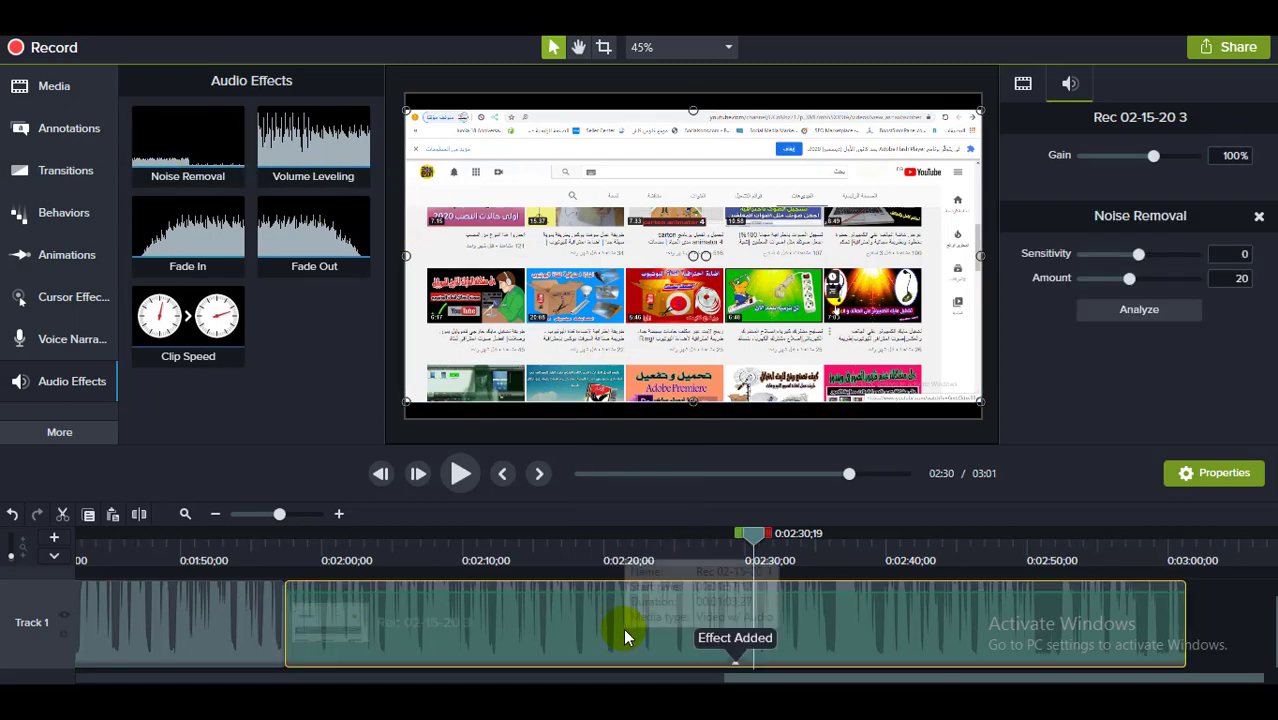
click(461, 478)
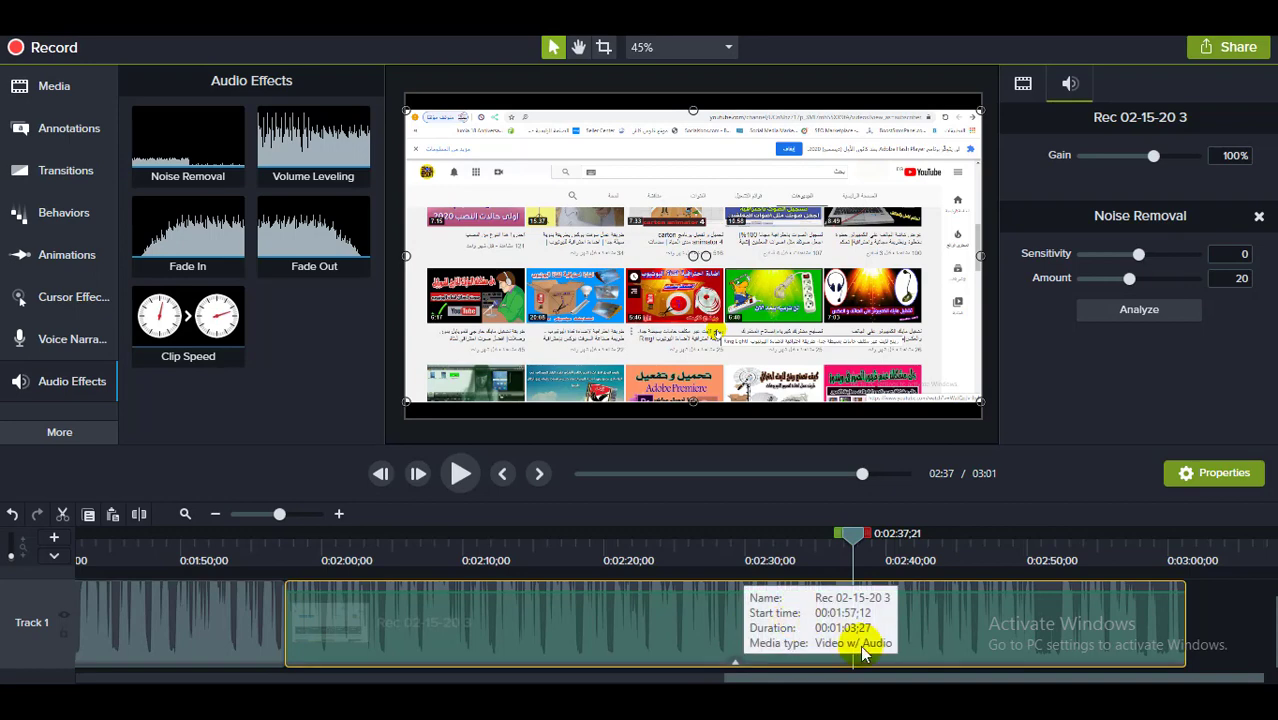
click(459, 474)
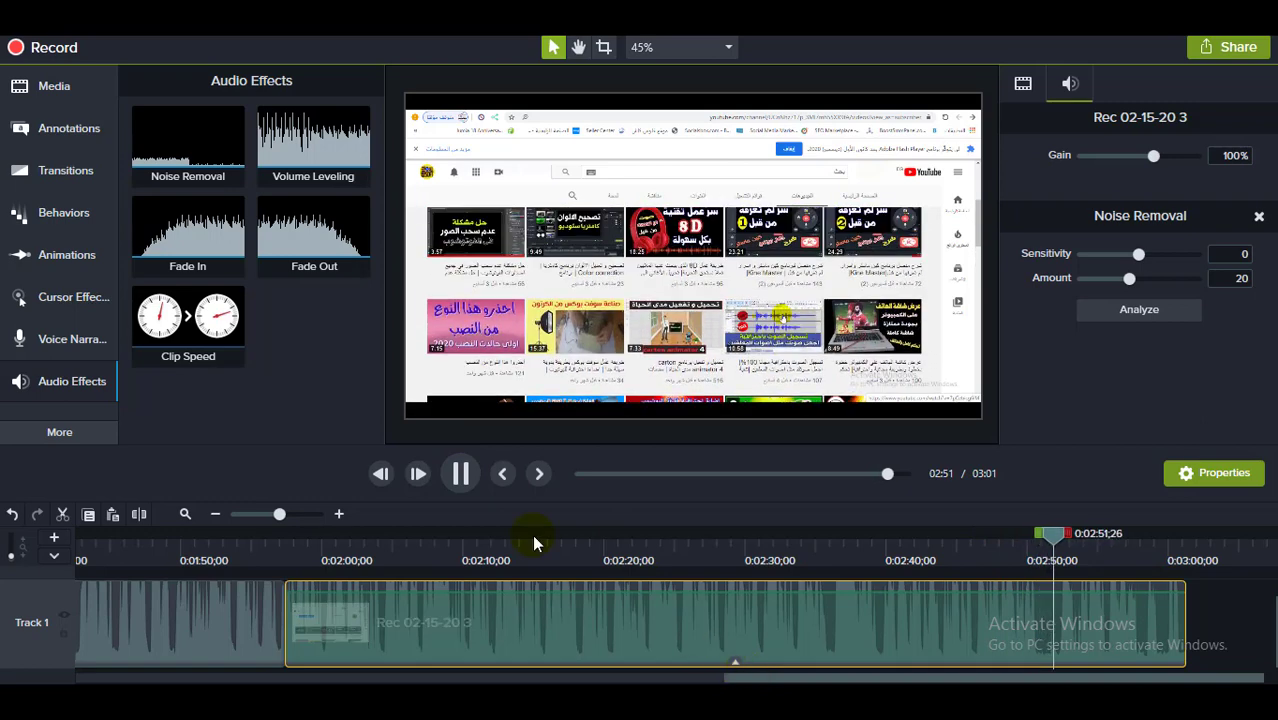
click(458, 475)
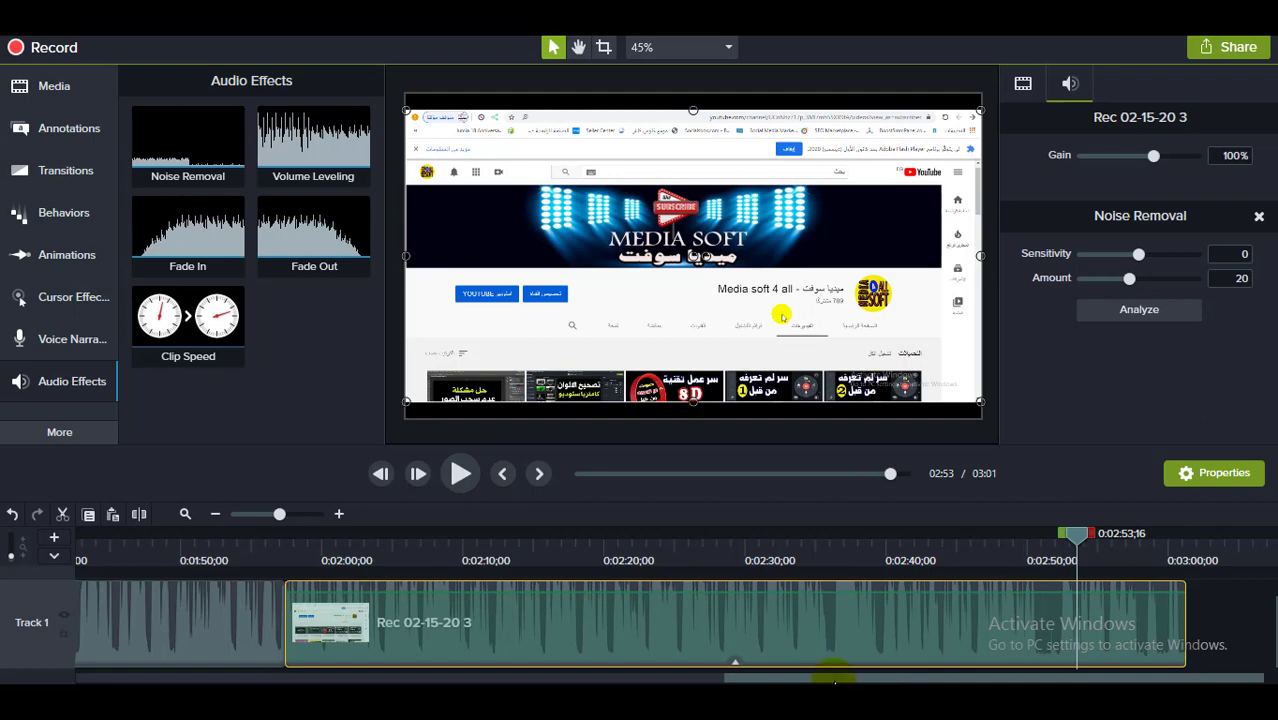
mouse_move(834, 677)
mouse_down()
mouse_move(443, 677)
mouse_move(825, 677)
mouse_up()
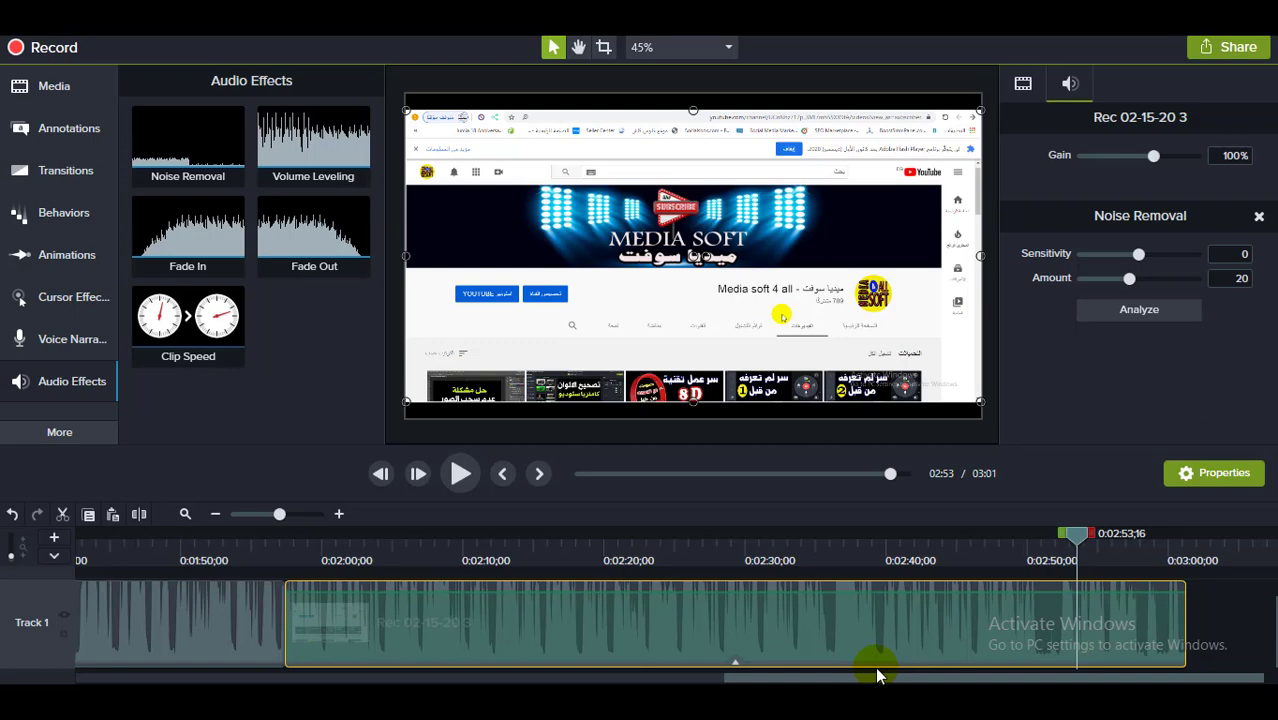
click(462, 475)
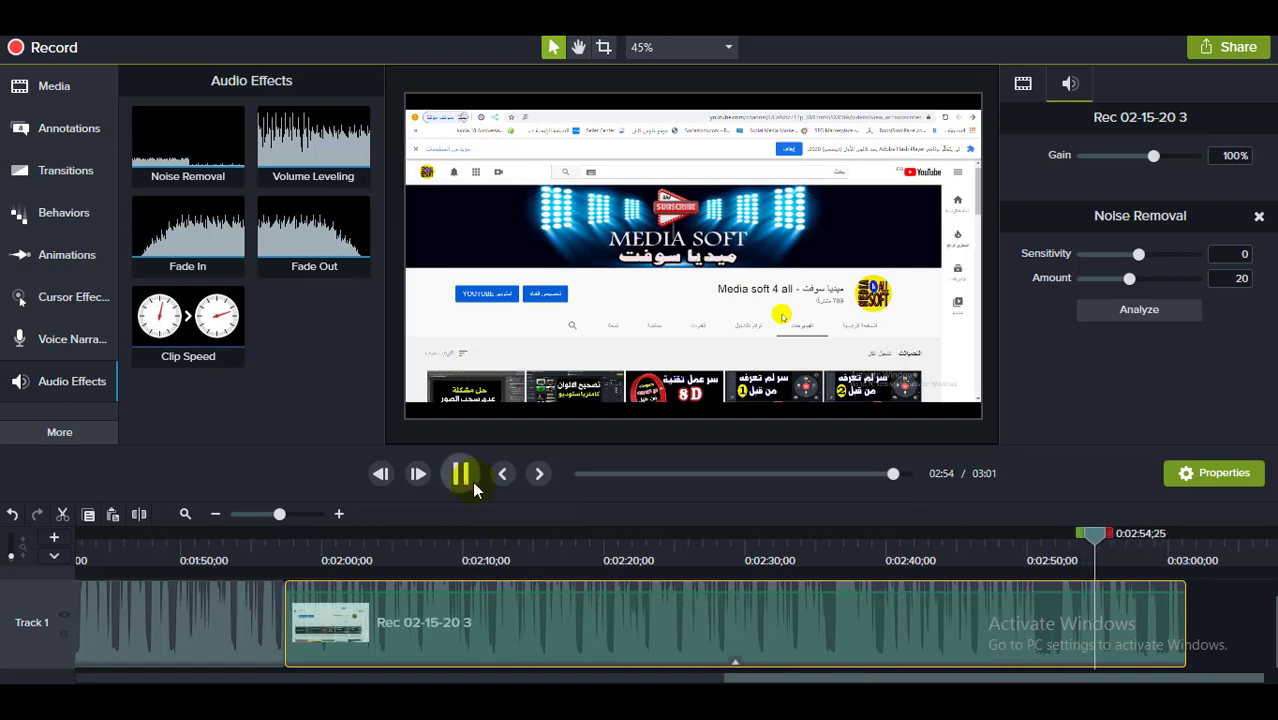